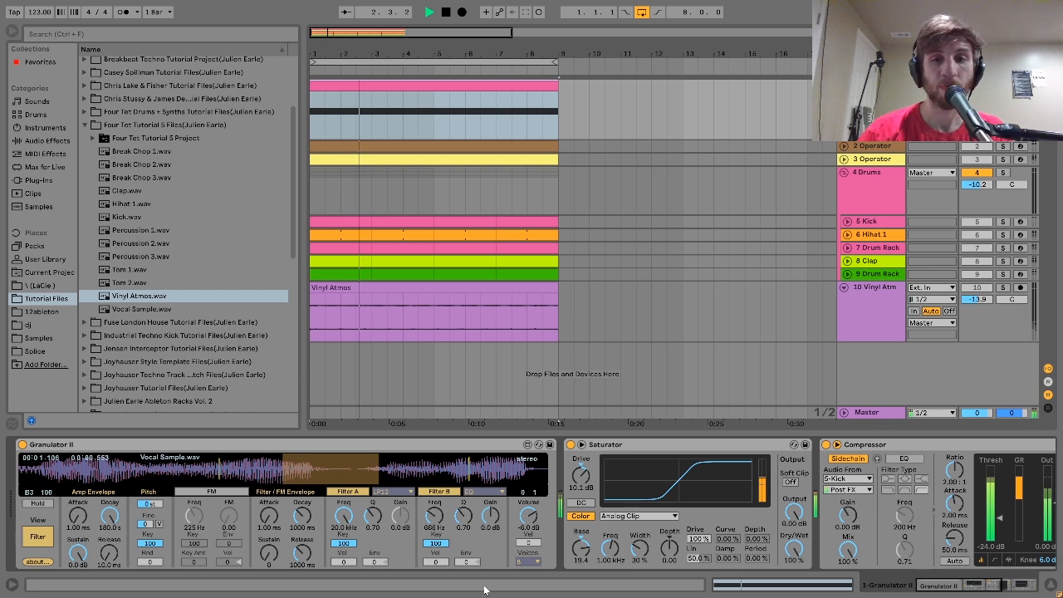
# Select the Vocal Sample.wav source file in the browser and play the Granulator II loop
pyautogui.press('space')
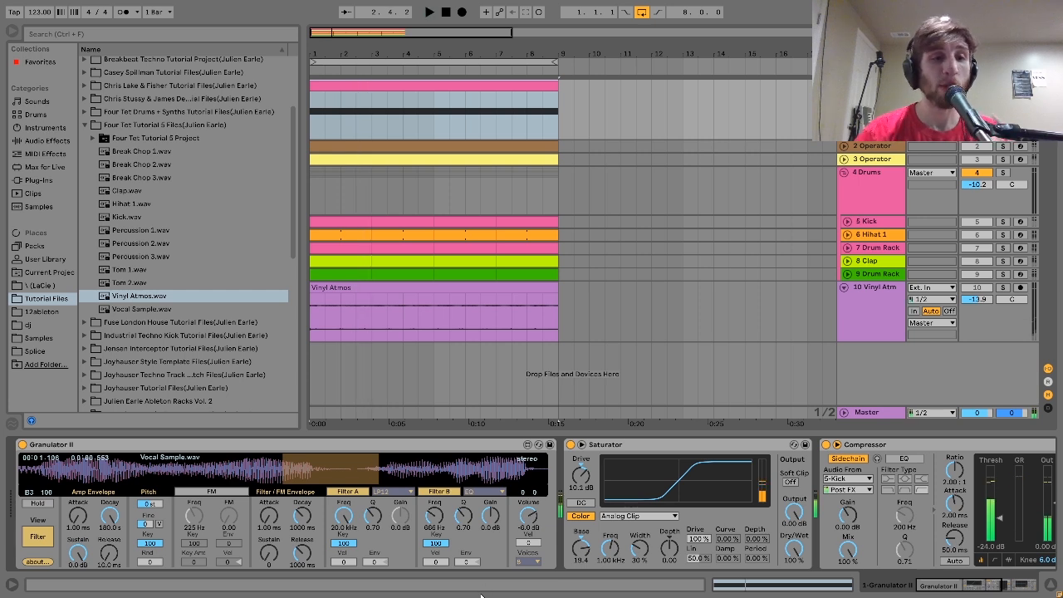
pyautogui.click(137, 309)
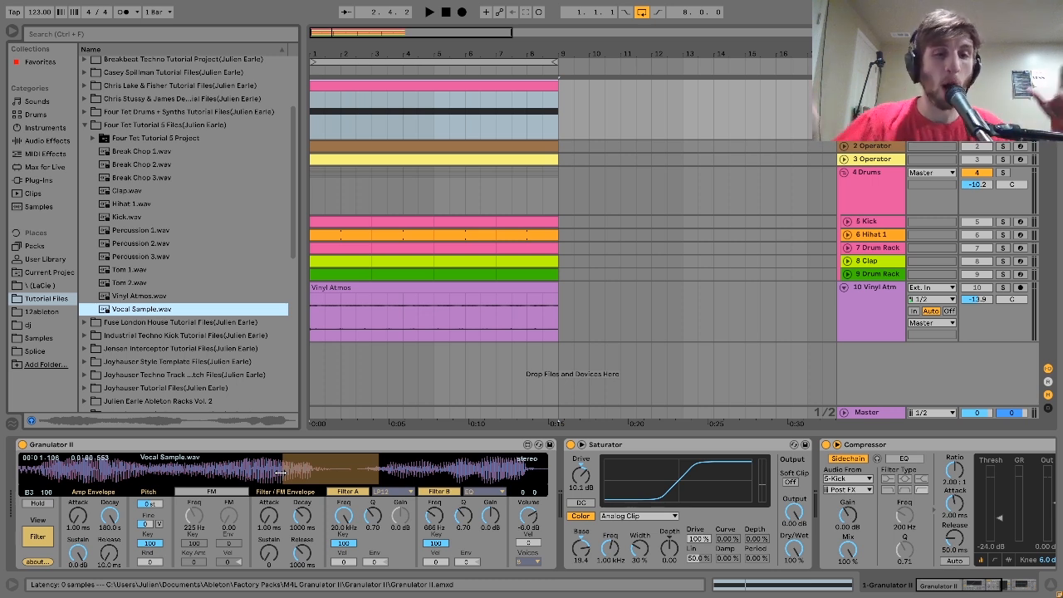
pyautogui.press('space')
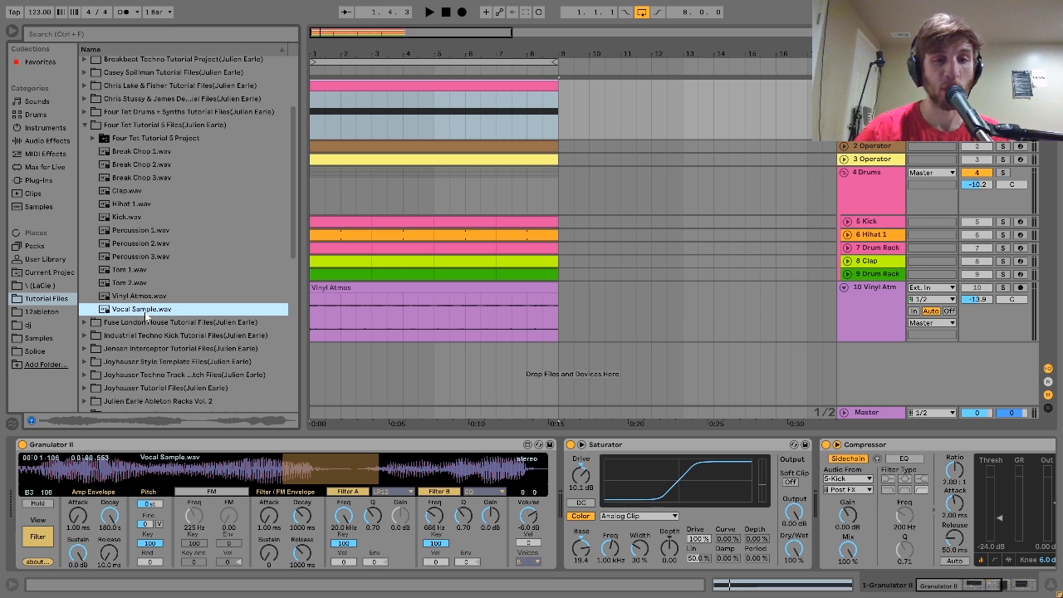
pyautogui.press('space')
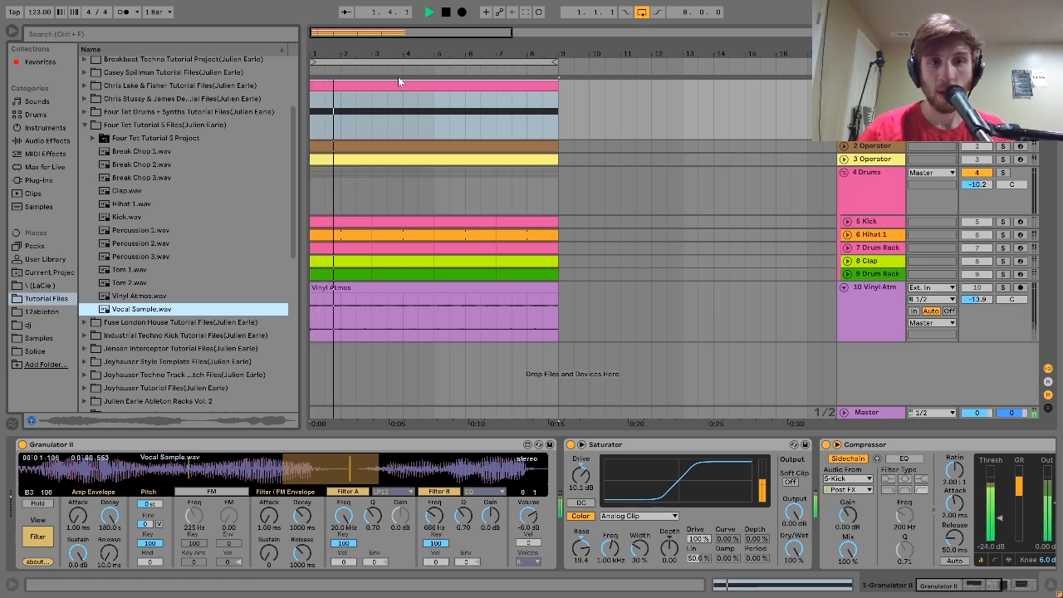
pyautogui.press('space')
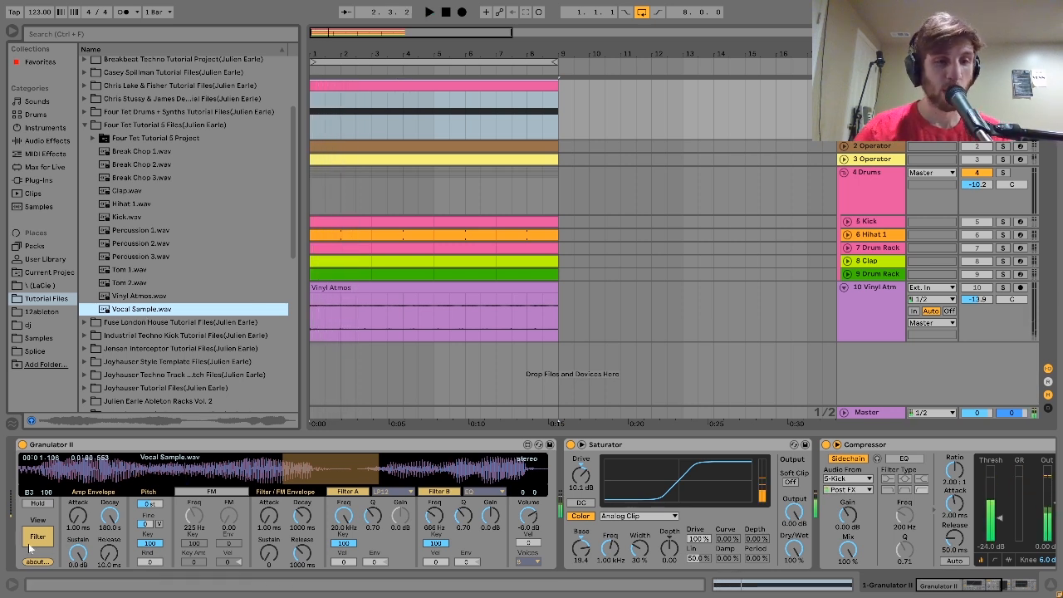
# Switch Granulator II to its Grain view and try a Spray of about 0.63 ms while playing the loop
pyautogui.click(37, 536)
pyautogui.moveTo(198, 518); pyautogui.dragTo(197, 470)
pyautogui.press('space')
pyautogui.moveTo(200, 522); pyautogui.dragTo(200, 538)
pyautogui.press('space')
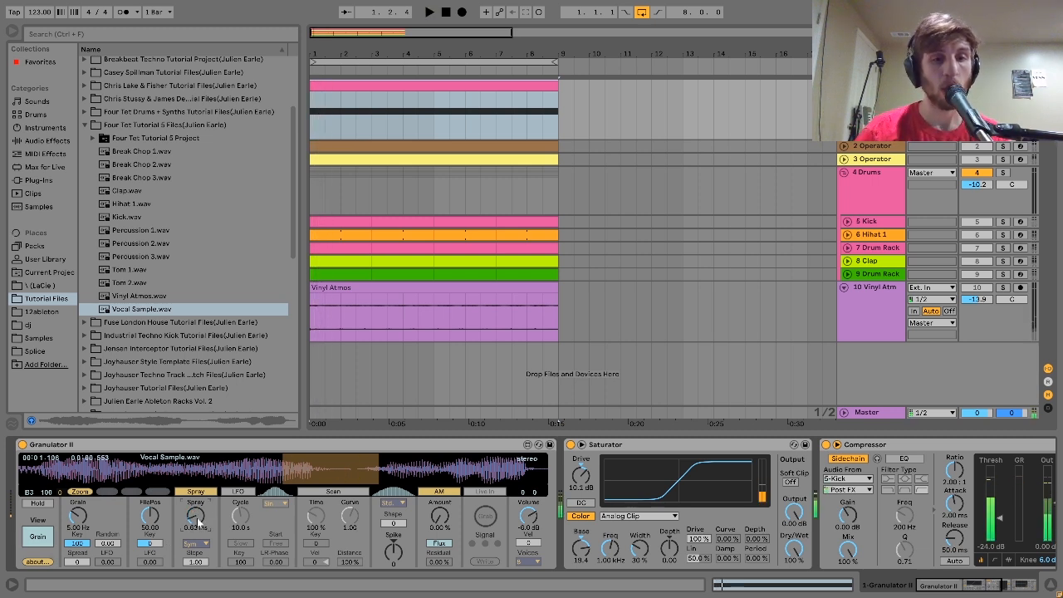
# Undo the Spray change and play the loop with the restored setting
pyautogui.hotkey('ctrl', 'z')
pyautogui.press('space')
pyautogui.press('space')
# Inspect the Granulator II clip's notes and the track's Saturator, Compressor and Auto Filter settings
pyautogui.doubleClick(406, 87)
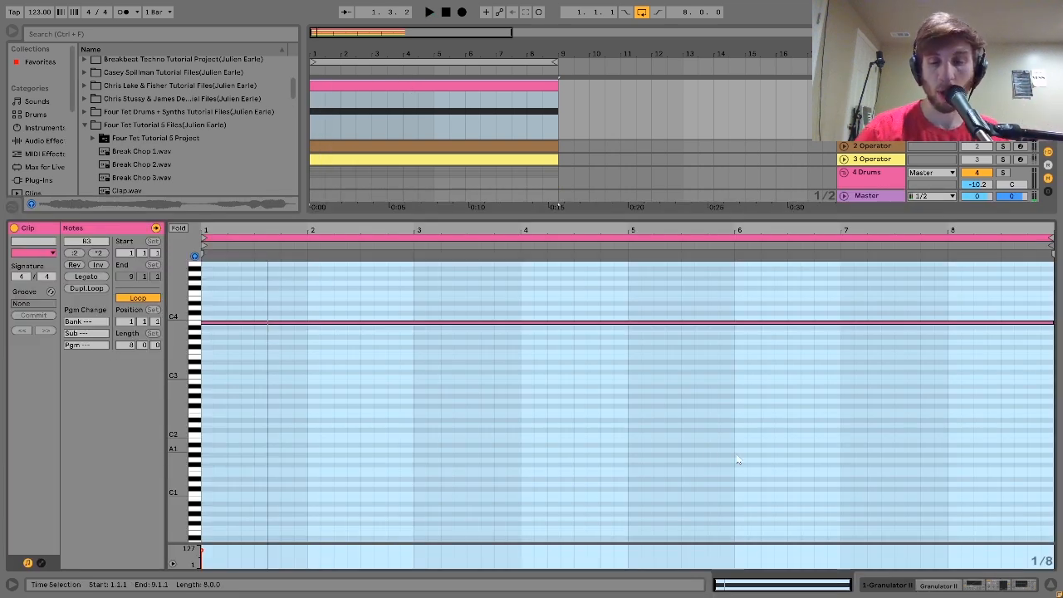
pyautogui.hotkey('shift', 'Tab')
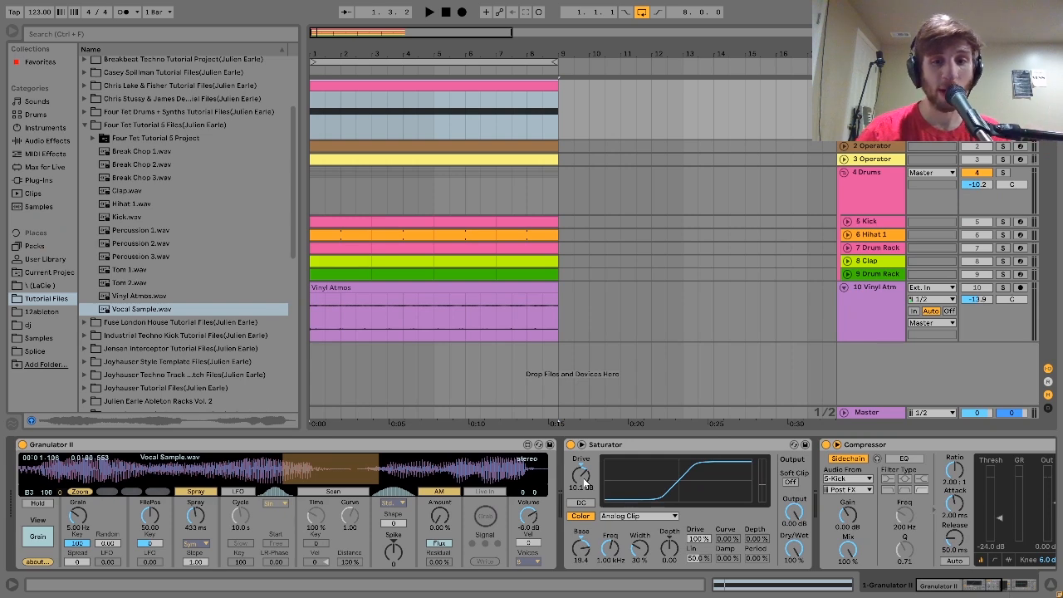
pyautogui.scroll(-5, 584, 482)
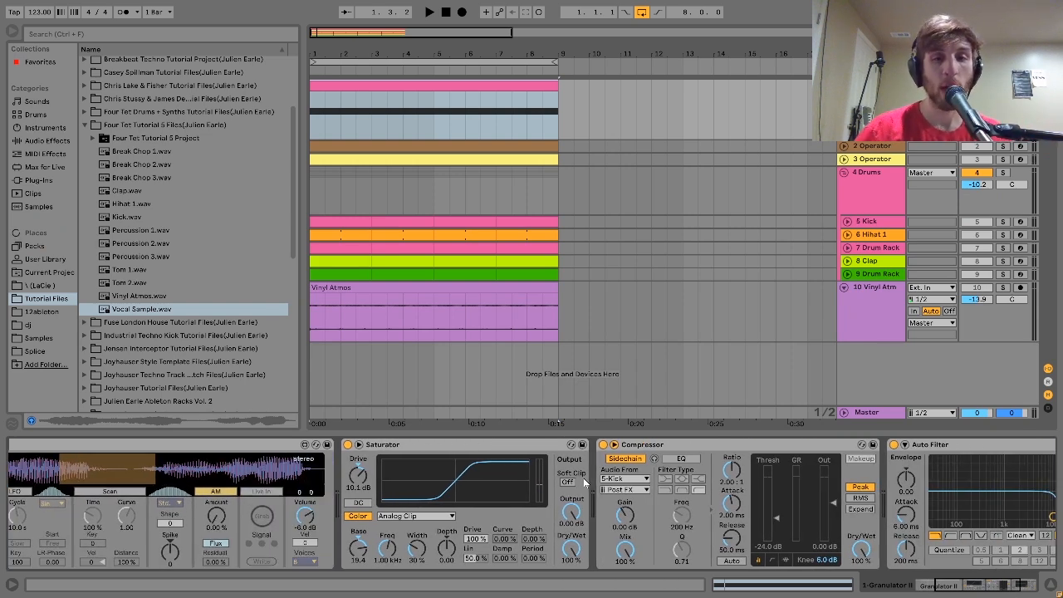
pyautogui.scroll(-4, 584, 477)
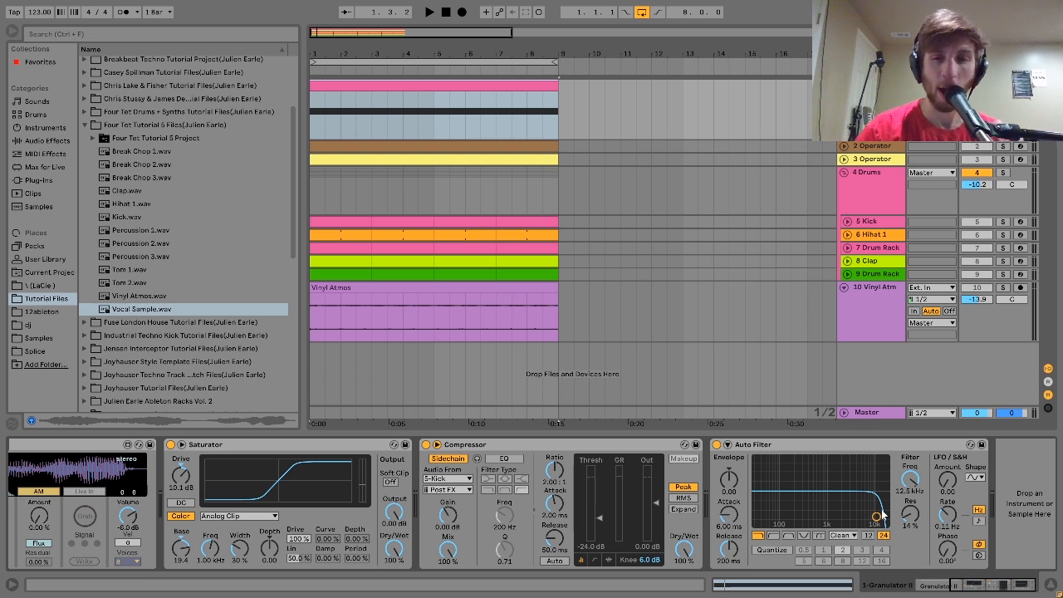
# Compare the granulated vocal with the Auto Filter bypassed and re-enabled during playback
pyautogui.click(717, 445)
pyautogui.press('space')
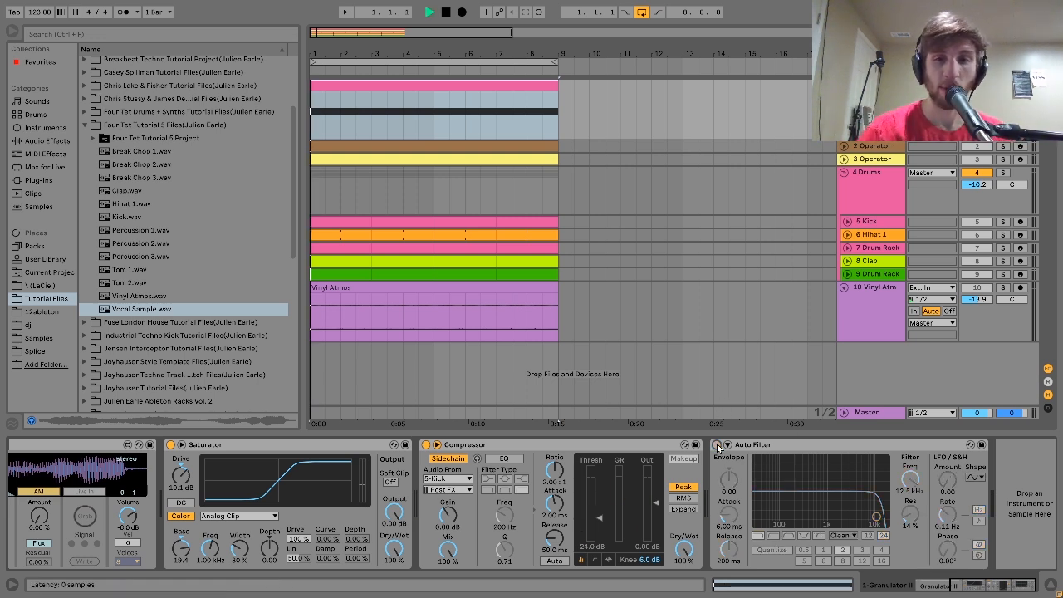
pyautogui.click(717, 444)
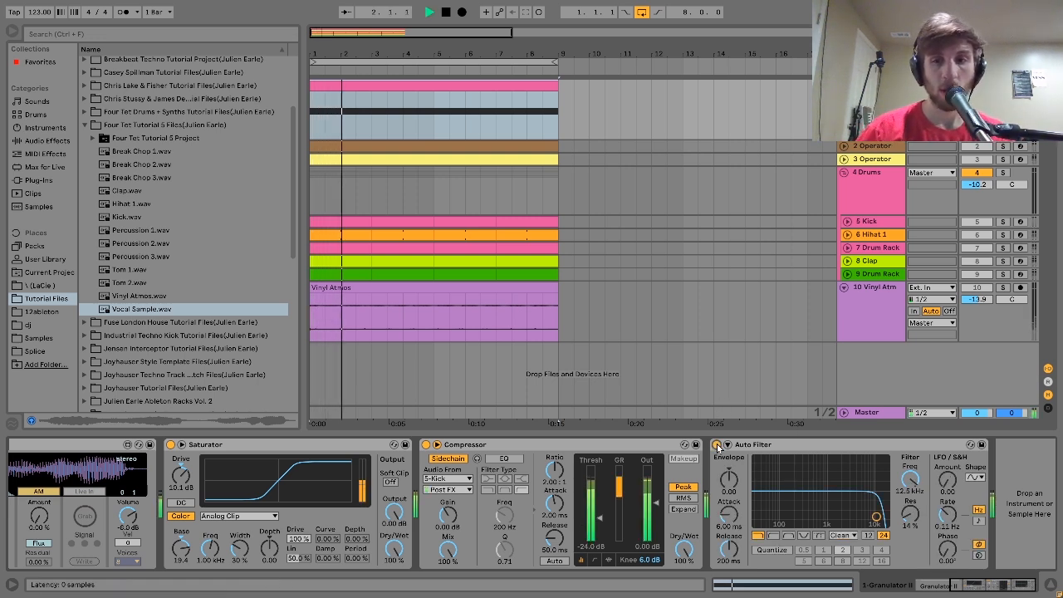
pyautogui.press('space')
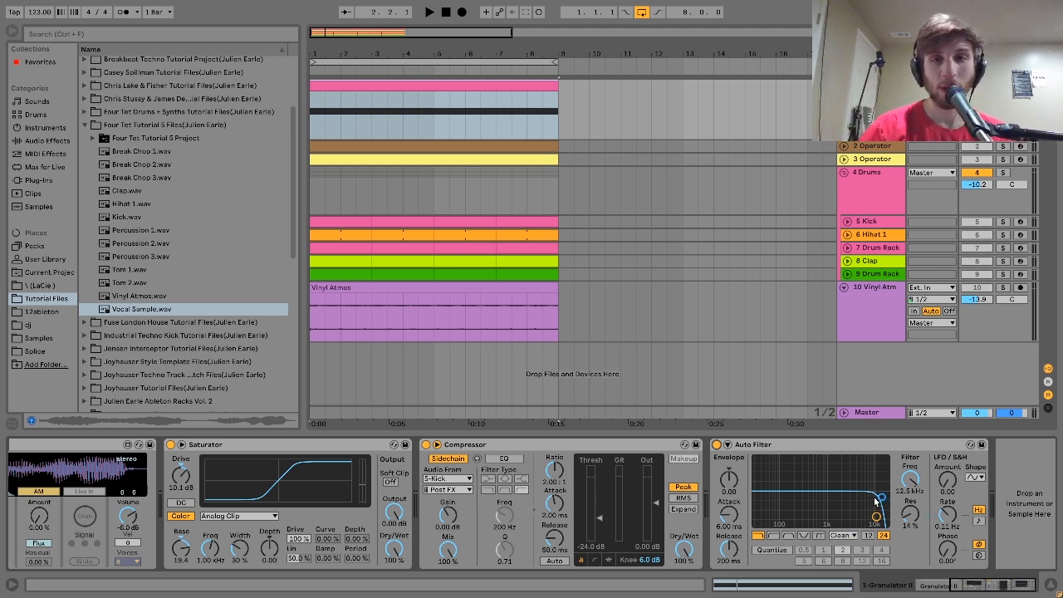
pyautogui.press('space')
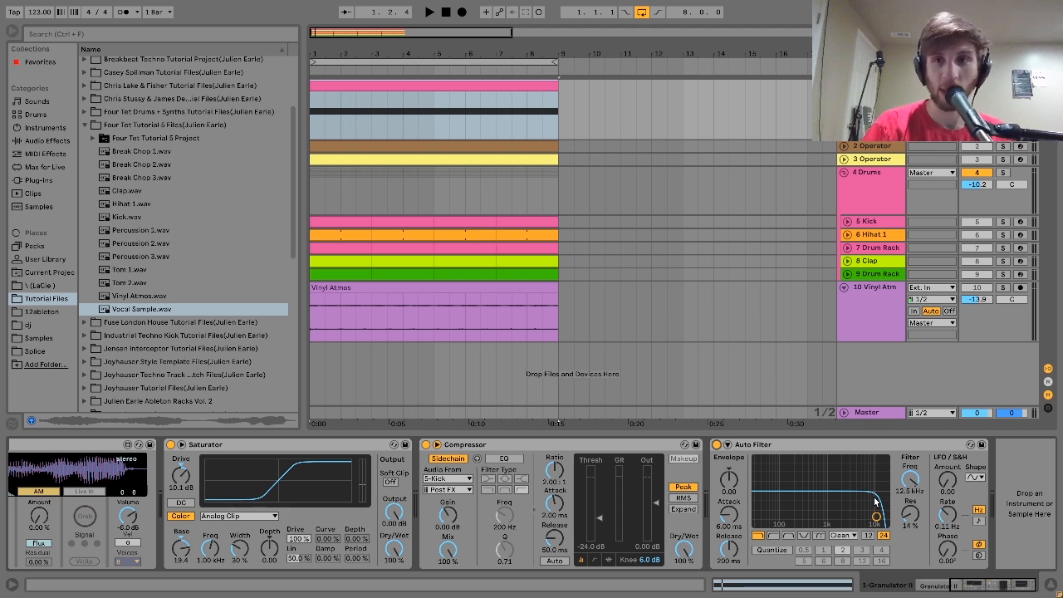
pyautogui.press('space')
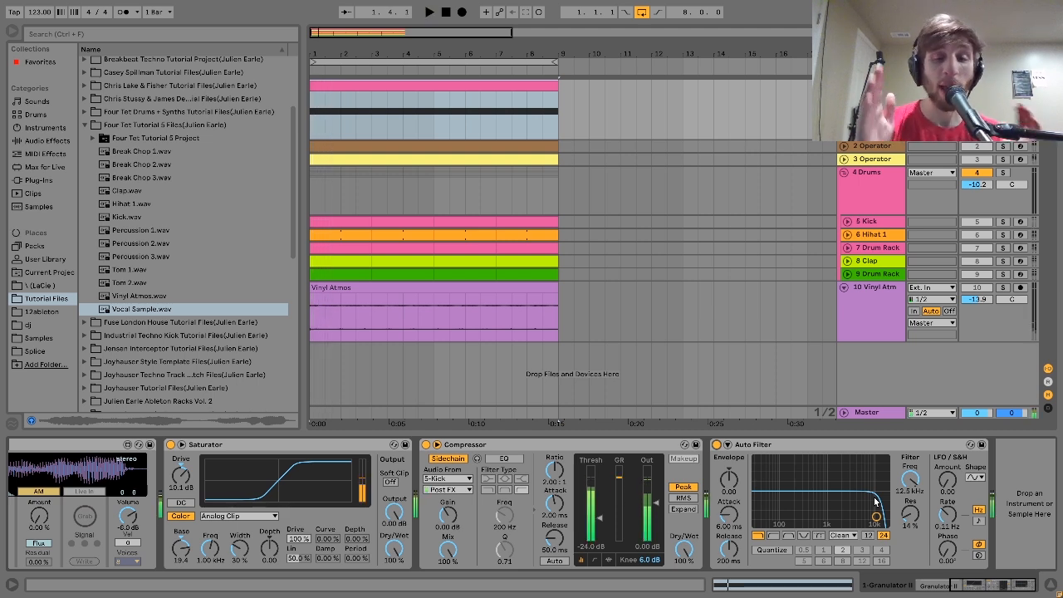
pyautogui.hscroll(-5, 875, 502)
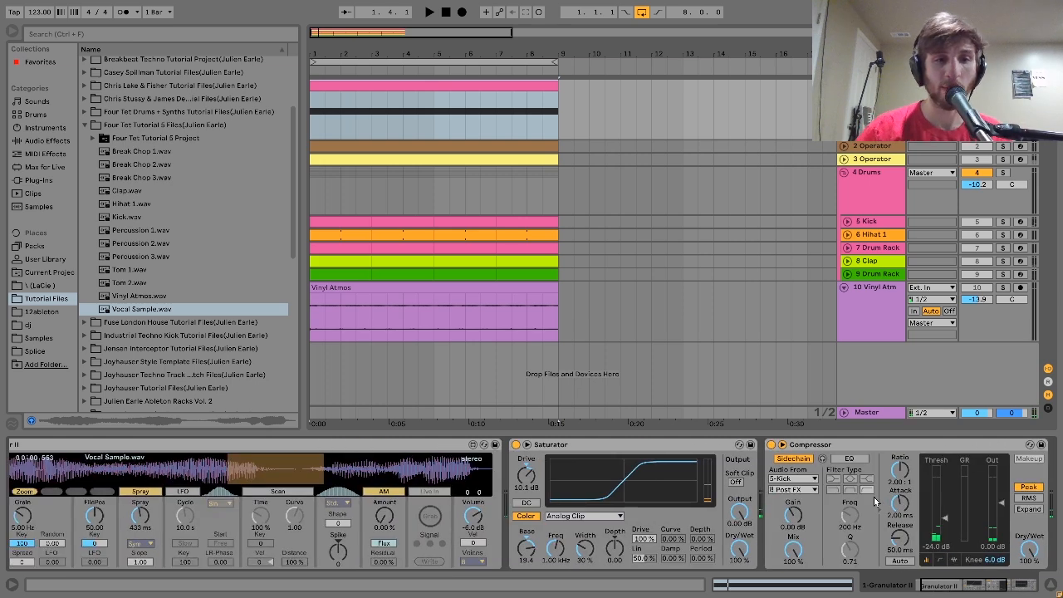
pyautogui.hscroll(-2, 875, 501)
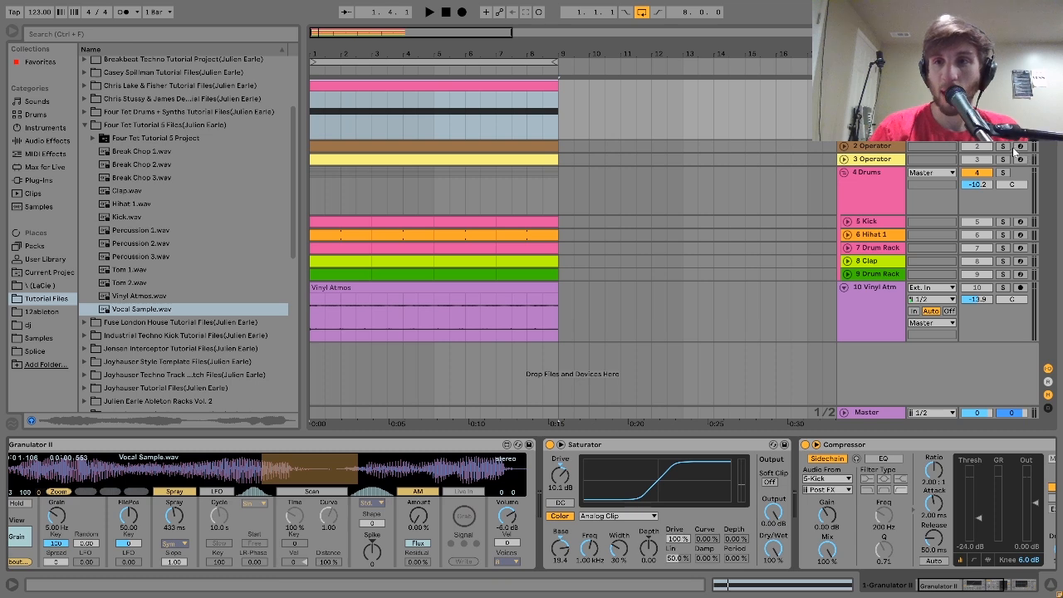
# Solo and unfold the 2 Operator track, and play it with its devices shown
pyautogui.click(1003, 146)
pyautogui.click(844, 146)
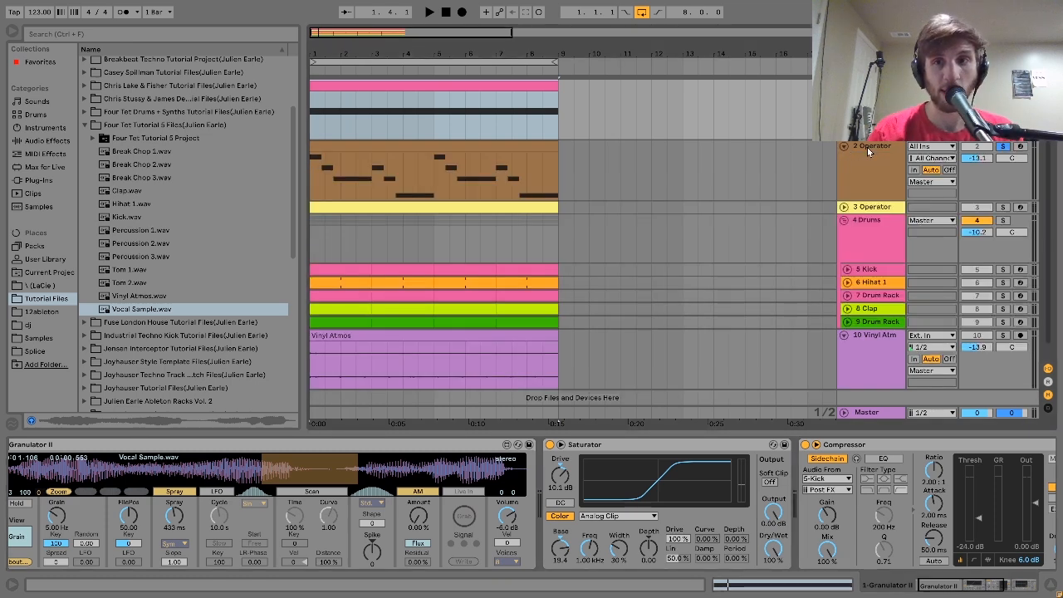
pyautogui.click(870, 148)
pyautogui.press('space')
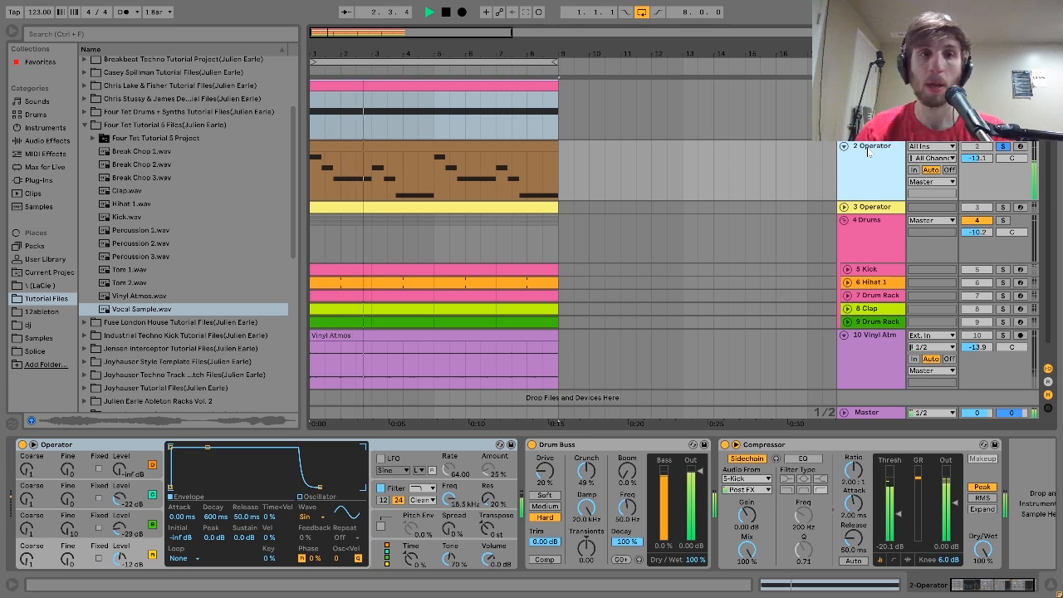
# Open the 2 Operator clip and examine its MIDI notes alongside playback
pyautogui.doubleClick(425, 148)
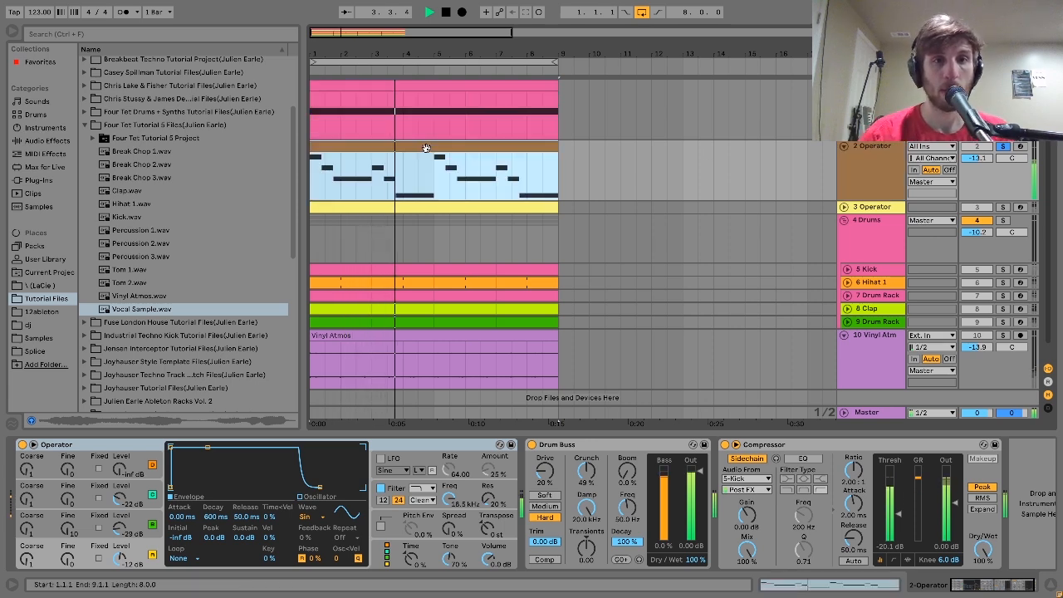
pyautogui.press('space')
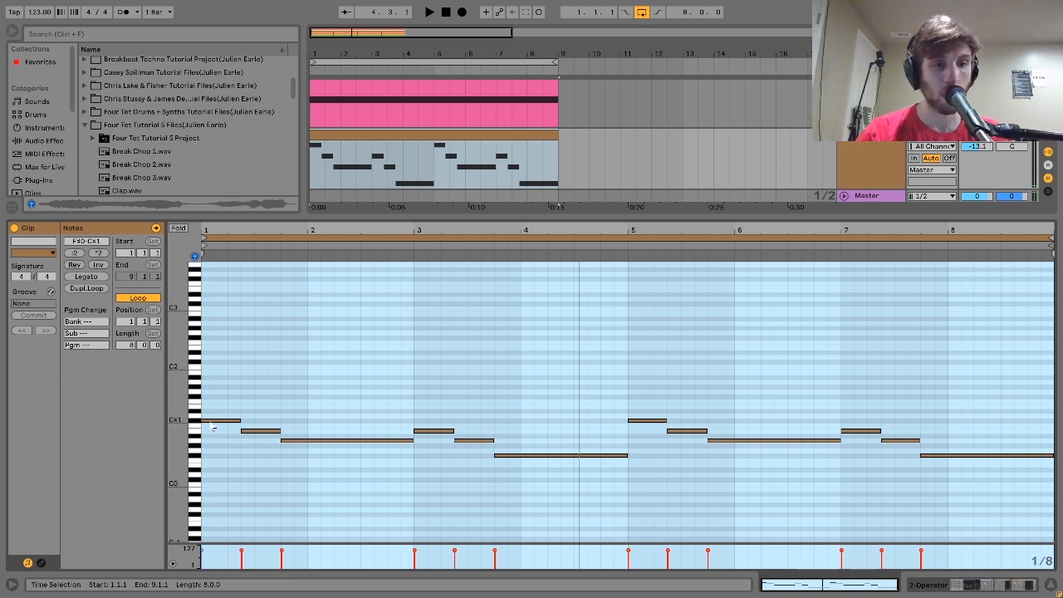
pyautogui.press('space')
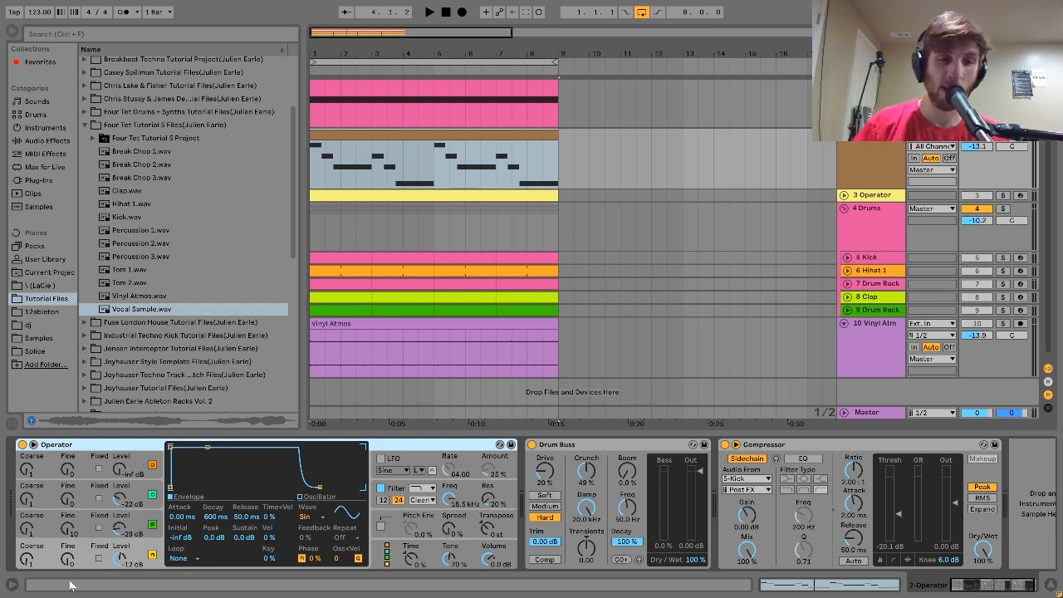
# Review the settings of oscillators C and B in Operator and the track's sidechained Compressor
pyautogui.click(140, 520)
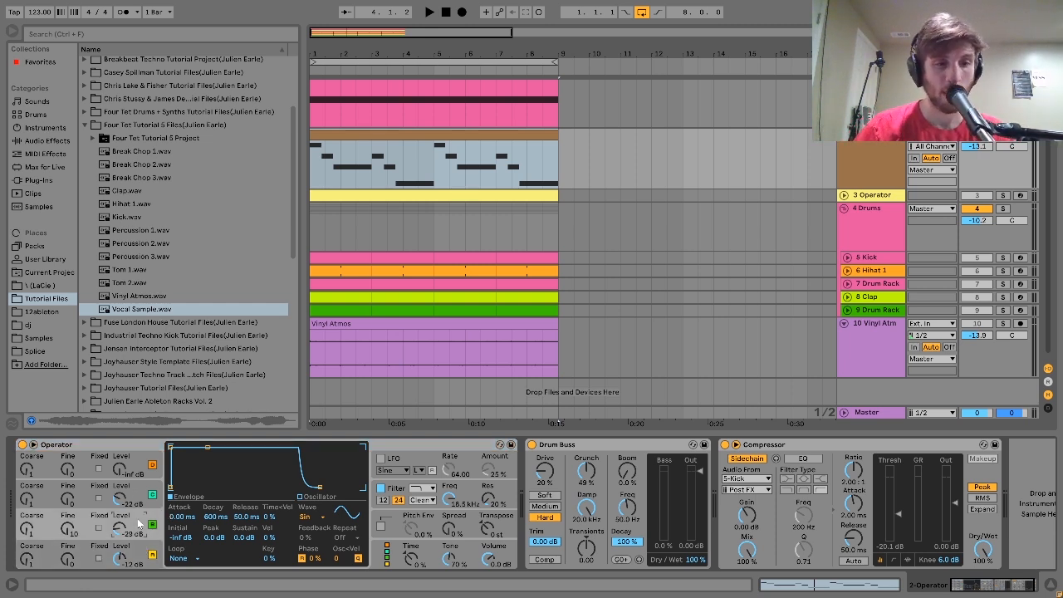
pyautogui.click(146, 499)
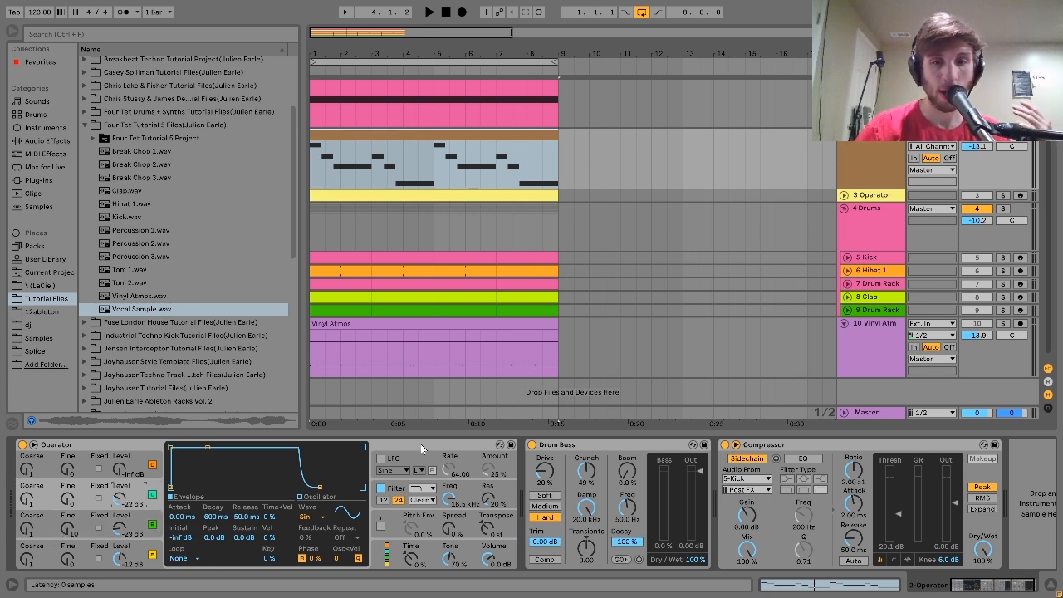
pyautogui.hscroll(1, 420, 443)
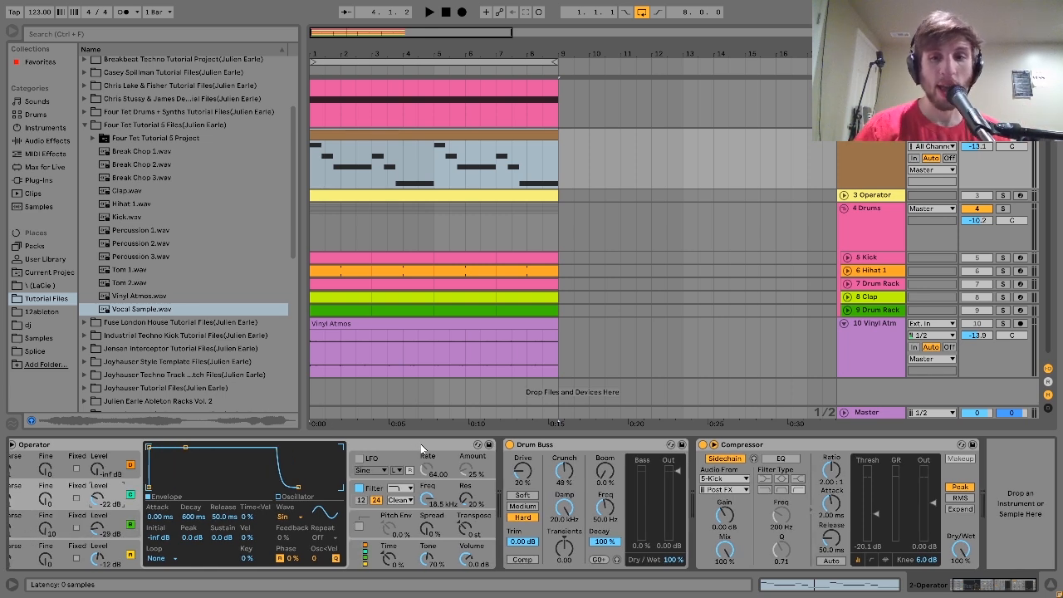
pyautogui.click(752, 449)
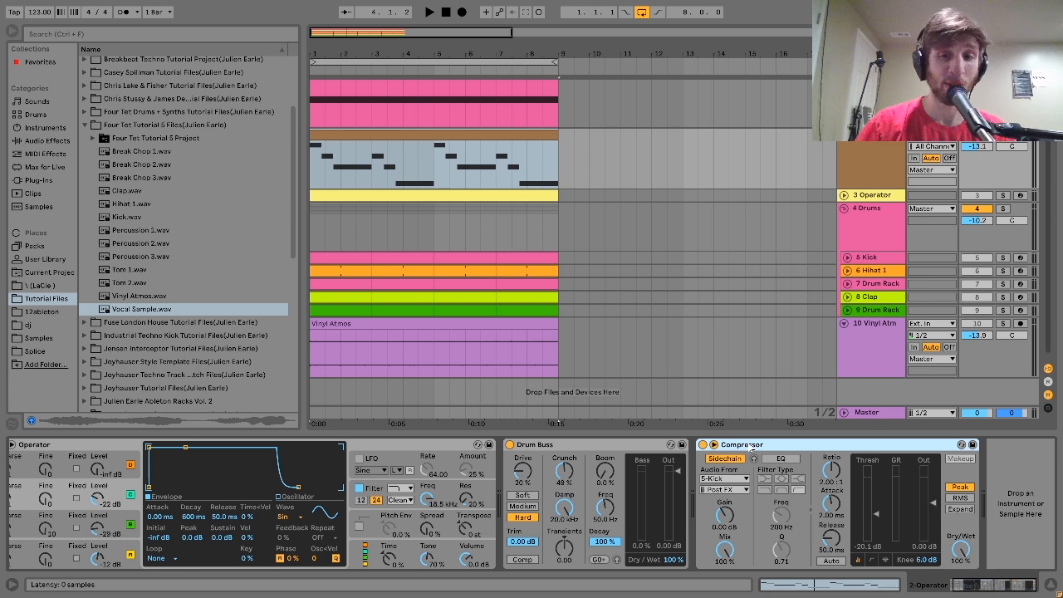
# Audition 3 Operator and 4 Drums soloed together, and return the solo and selection to 2 Operator
pyautogui.click(1004, 209)
pyautogui.press('space')
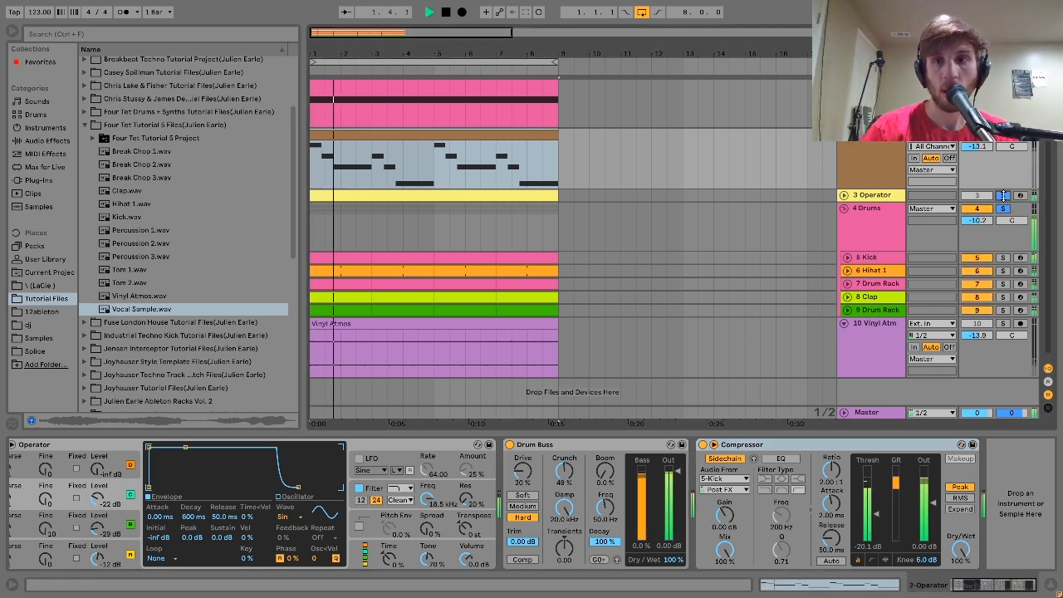
pyautogui.scroll(1, 1004, 196)
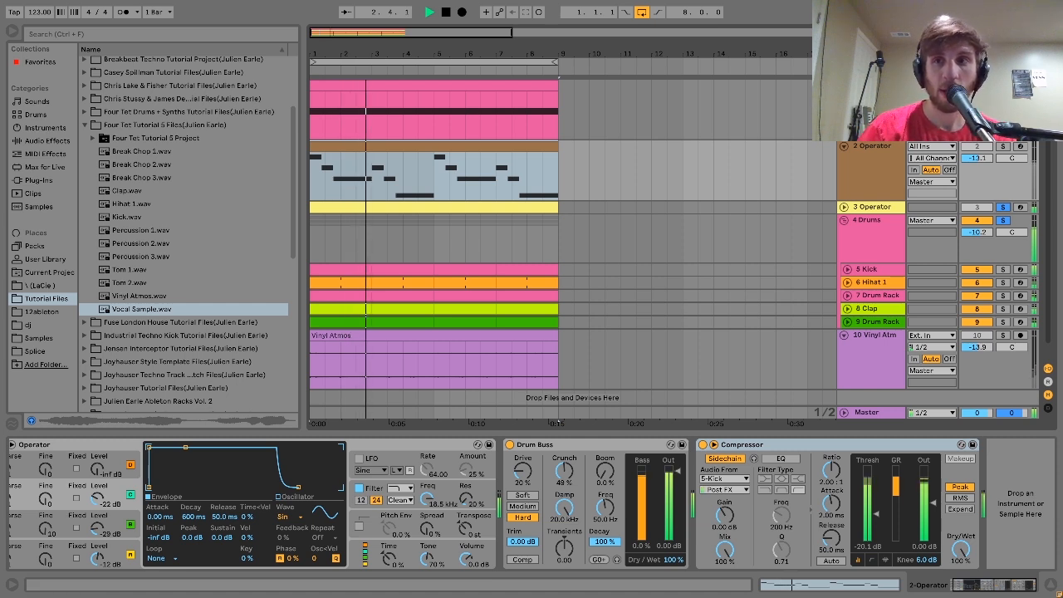
pyautogui.press('space')
pyautogui.click(1004, 147)
pyautogui.click(884, 163)
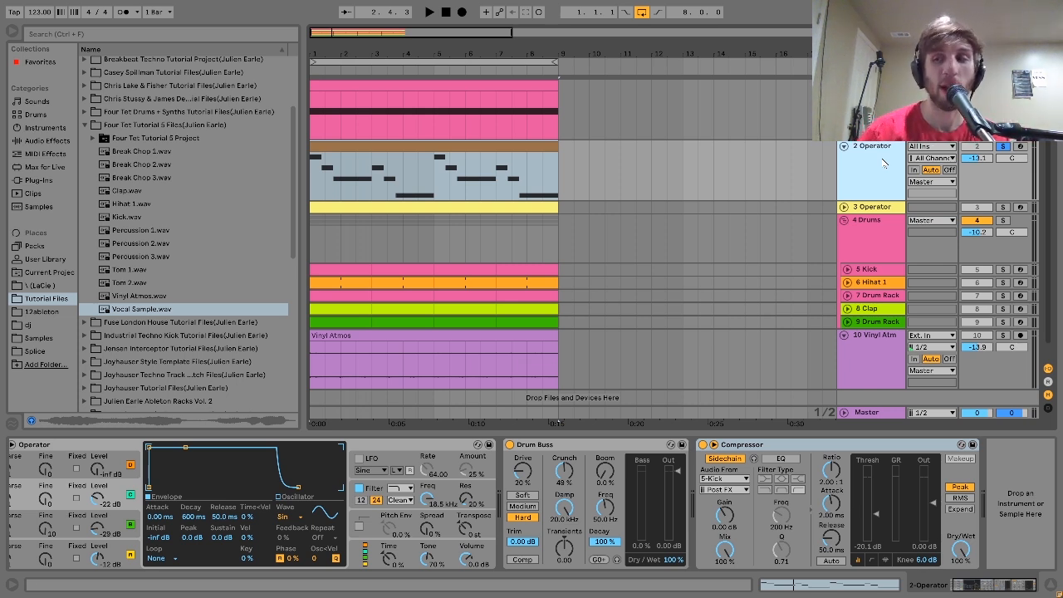
# Unfold and solo the 3 Operator track, and play its clip
pyautogui.click(888, 211)
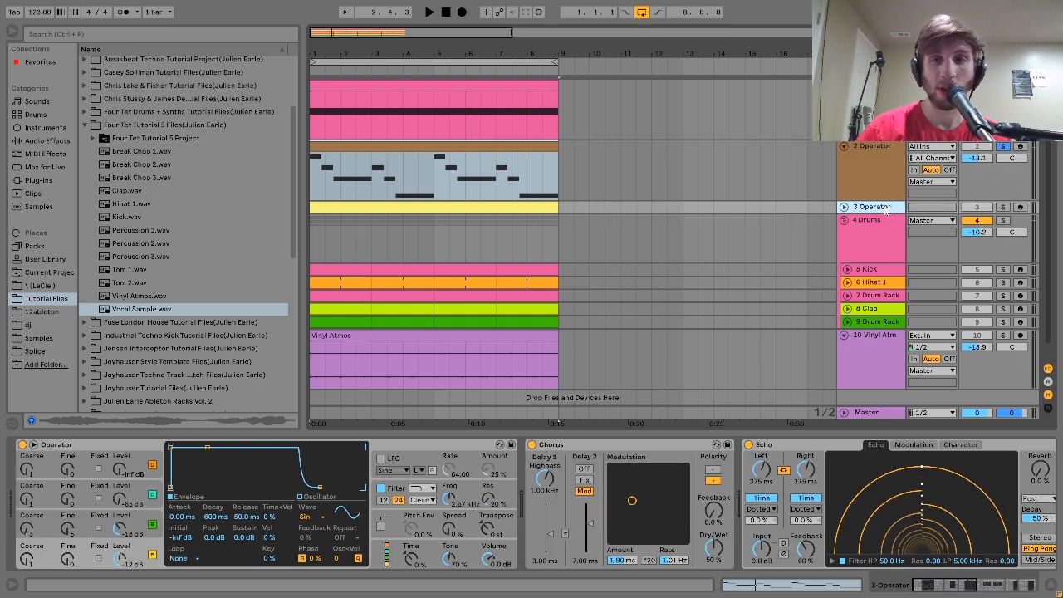
pyautogui.click(887, 211)
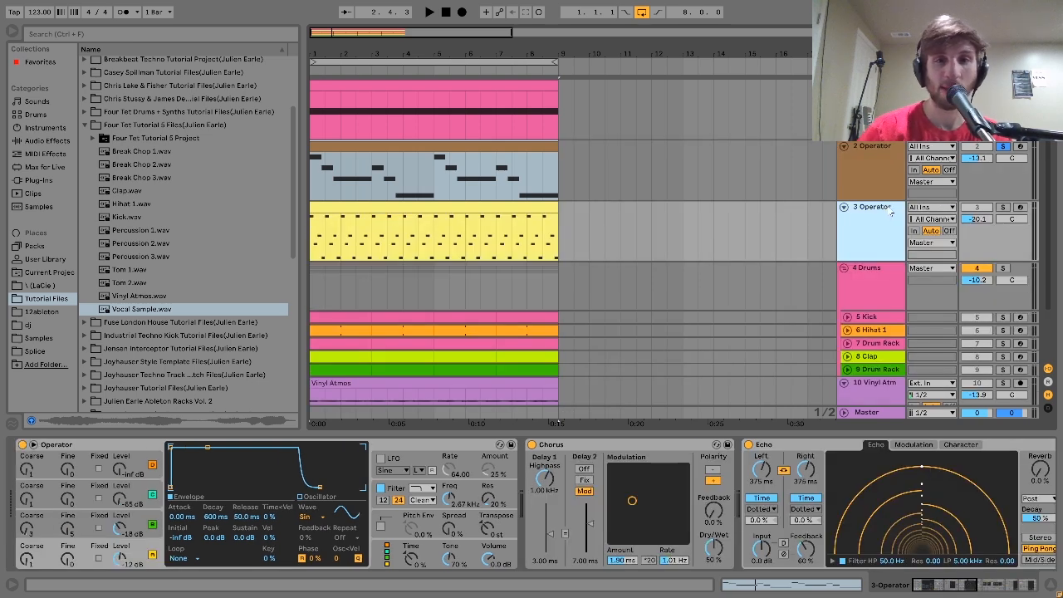
pyautogui.click(478, 206)
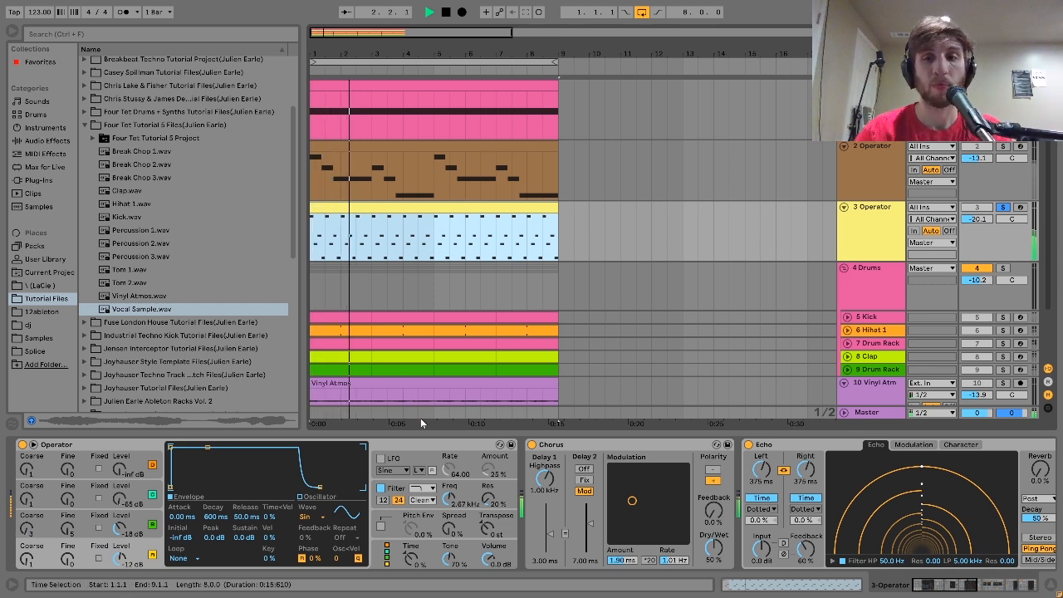
pyautogui.press('space')
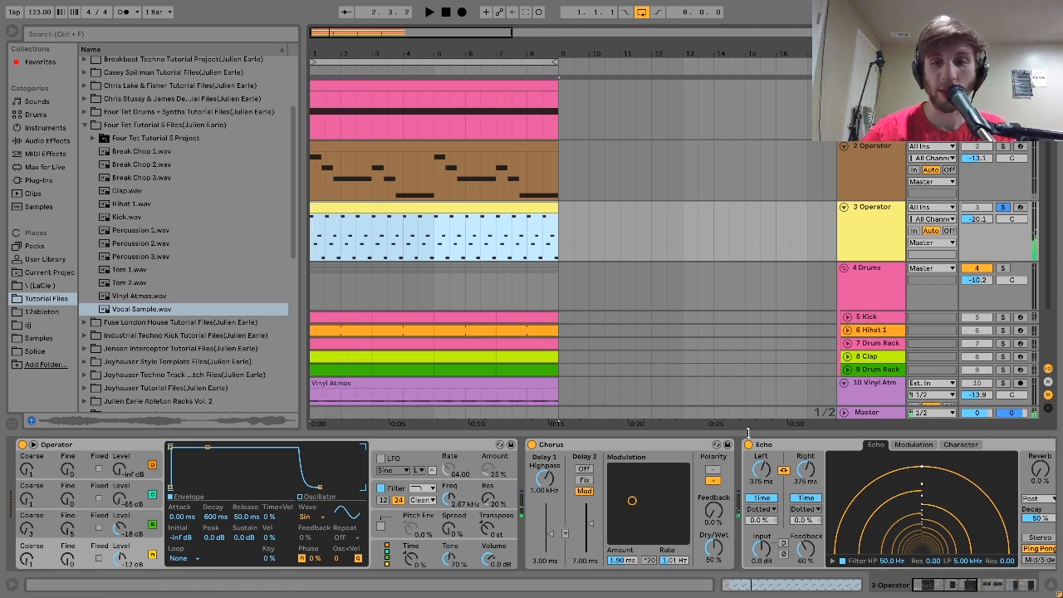
# Open the 3 Operator clip's MIDI notes for examination
pyautogui.click(471, 208)
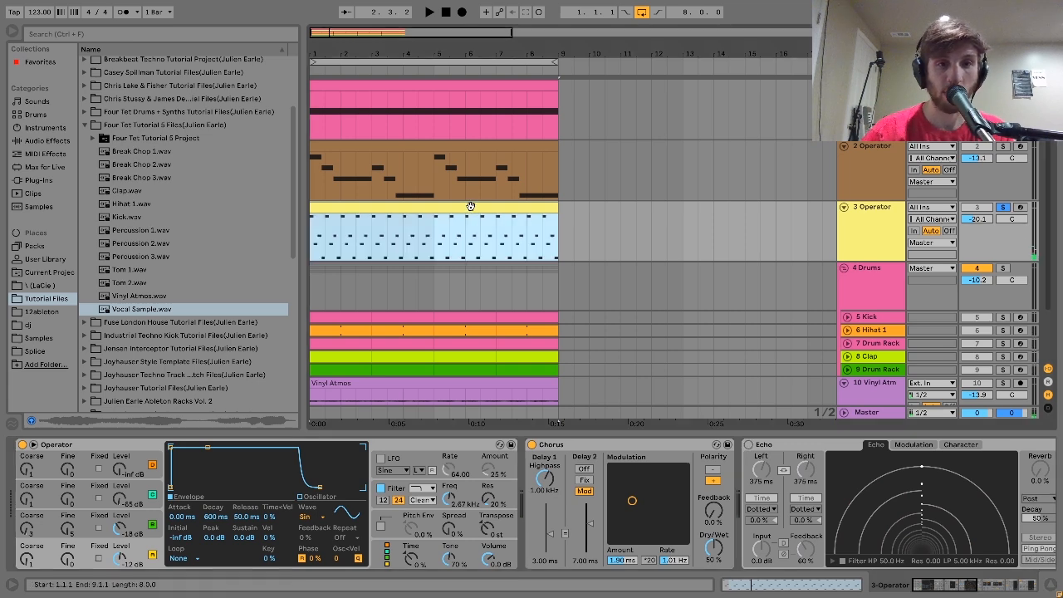
pyautogui.doubleClick(471, 208)
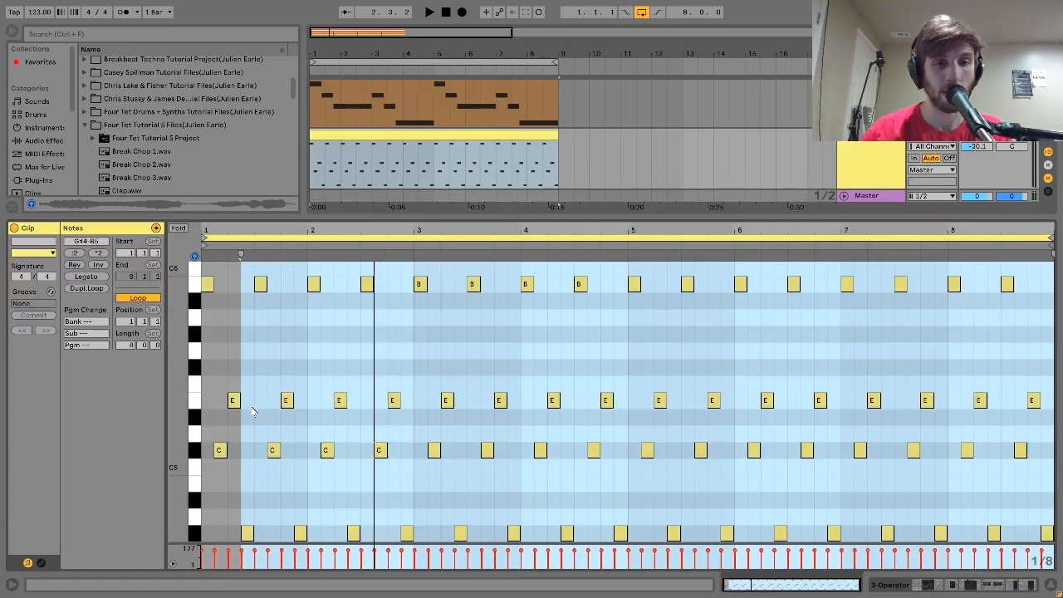
# Play the 3 Operator notes, and show the track's devices with Operator's oscillator B settings for review
pyautogui.press('space')
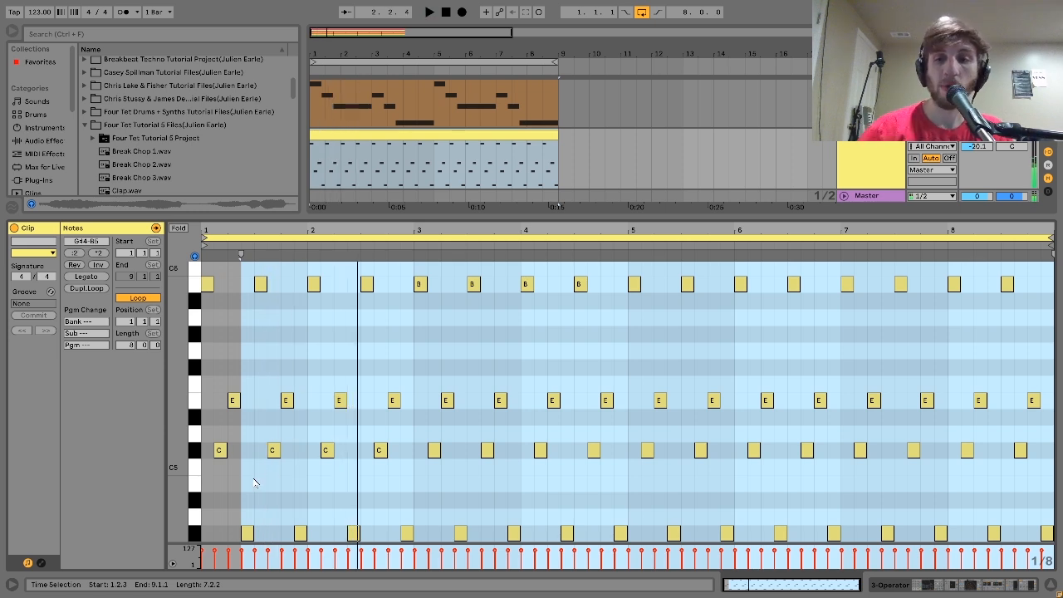
pyautogui.click(896, 587)
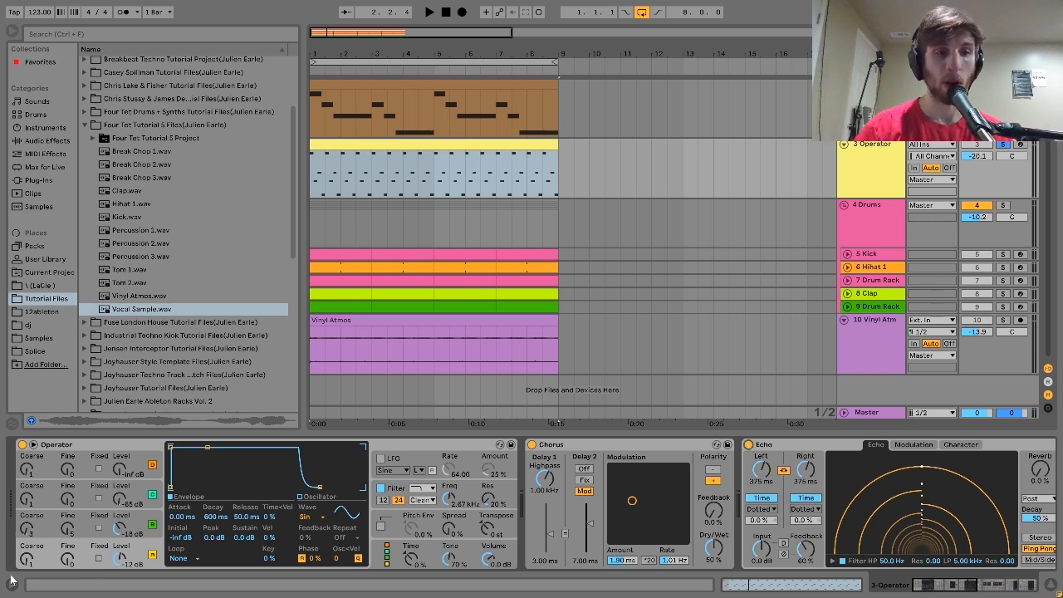
pyautogui.click(144, 520)
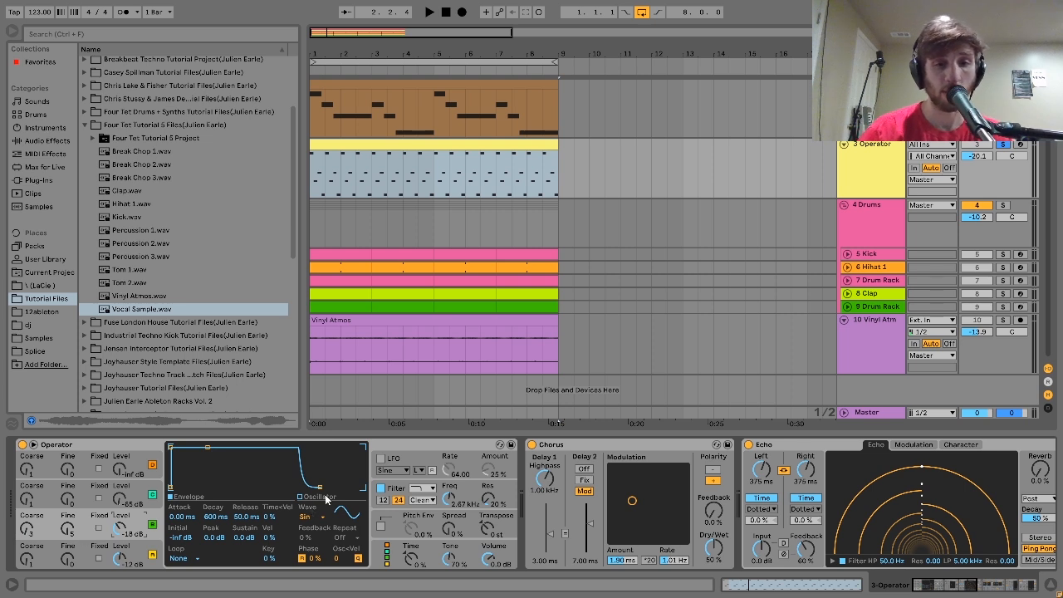
# Display Operator's filter settings and audition the soloed 3 Operator track
pyautogui.click(397, 490)
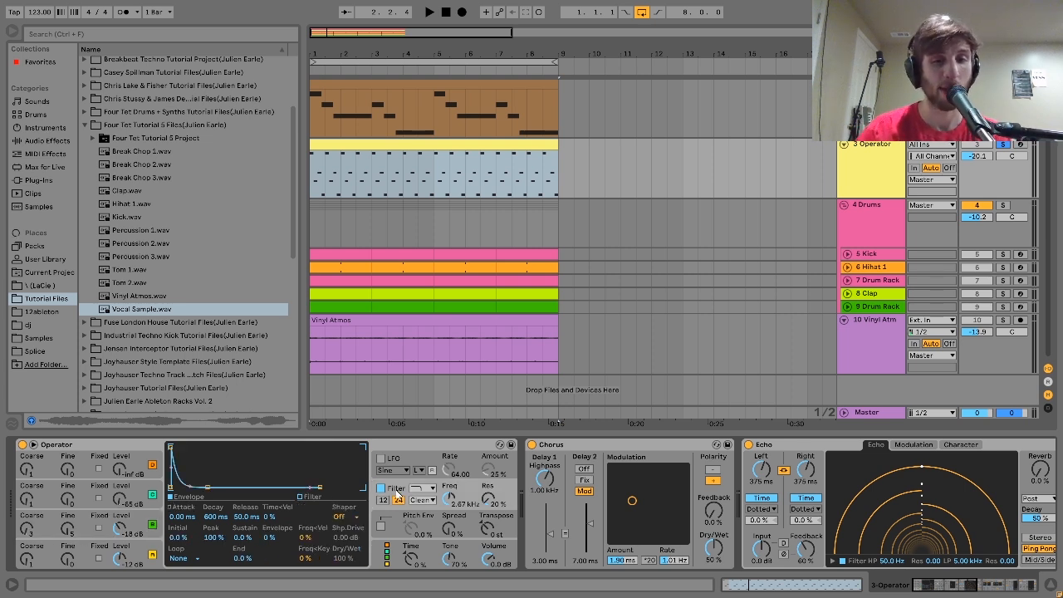
pyautogui.press('space')
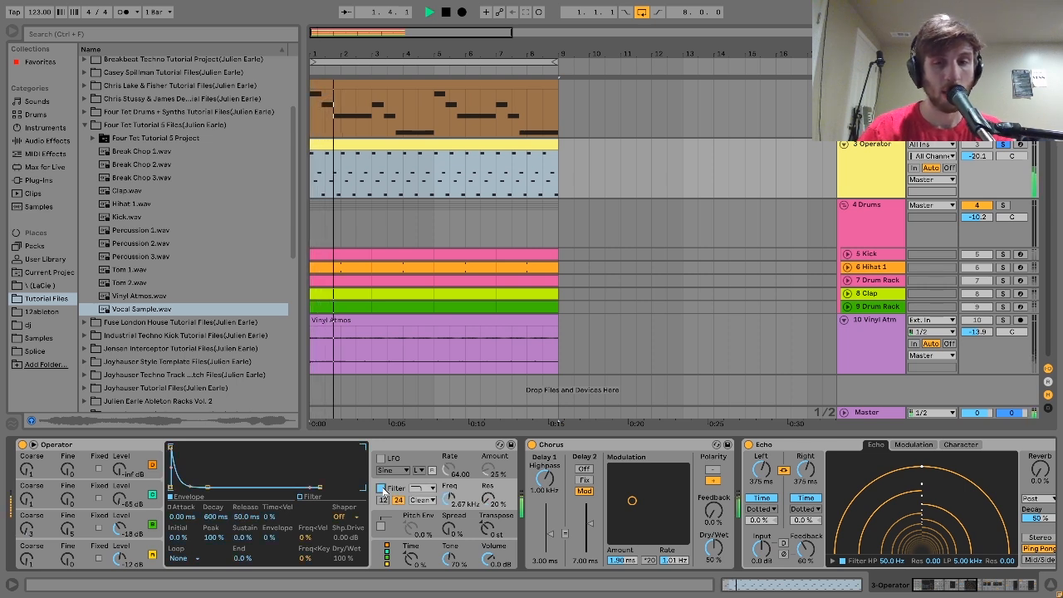
pyautogui.press('space')
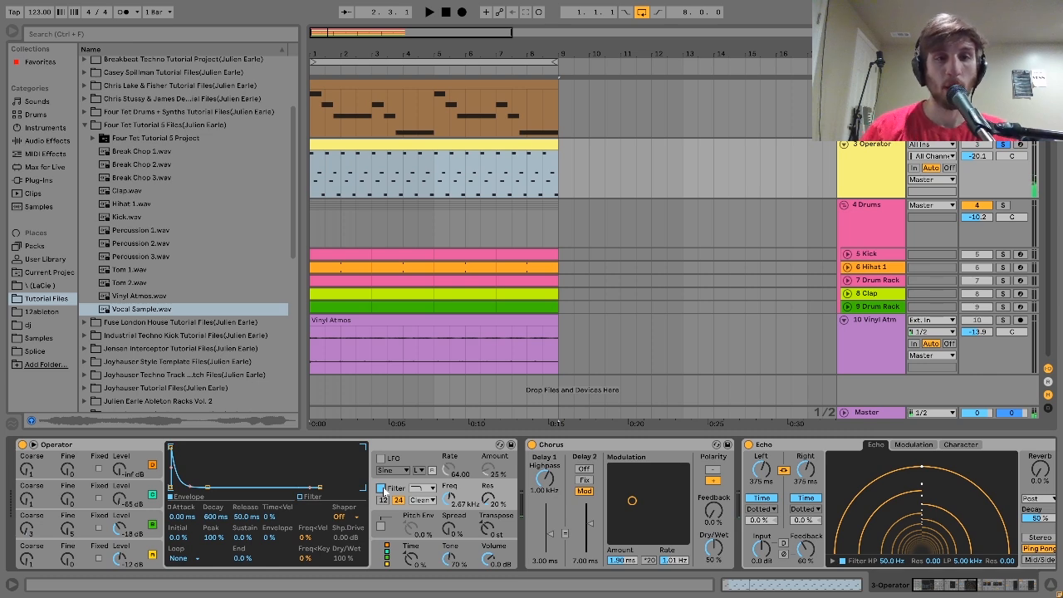
# Review the Chorus and Echo settings on 3 Operator while auditioning the part
pyautogui.press('space')
pyautogui.hscroll(2, 383, 491)
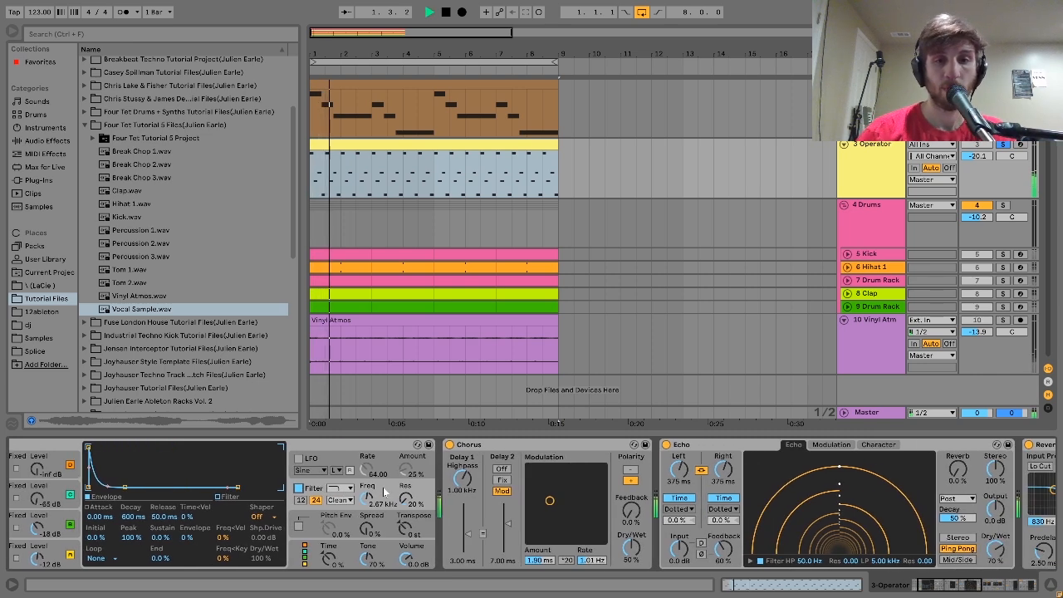
pyautogui.hscroll(2, 384, 490)
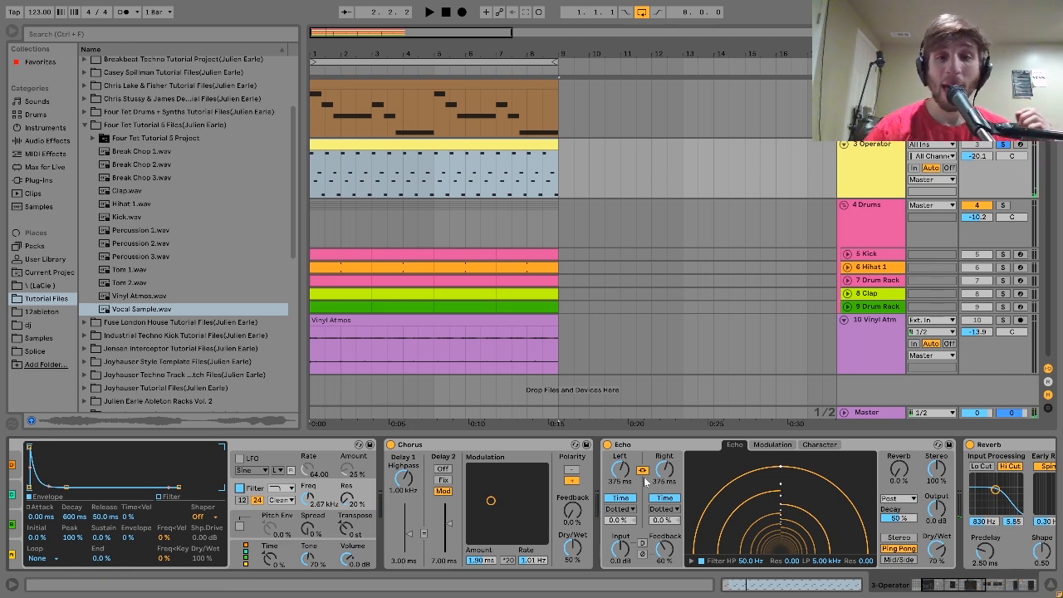
pyautogui.hscroll(4, 643, 482)
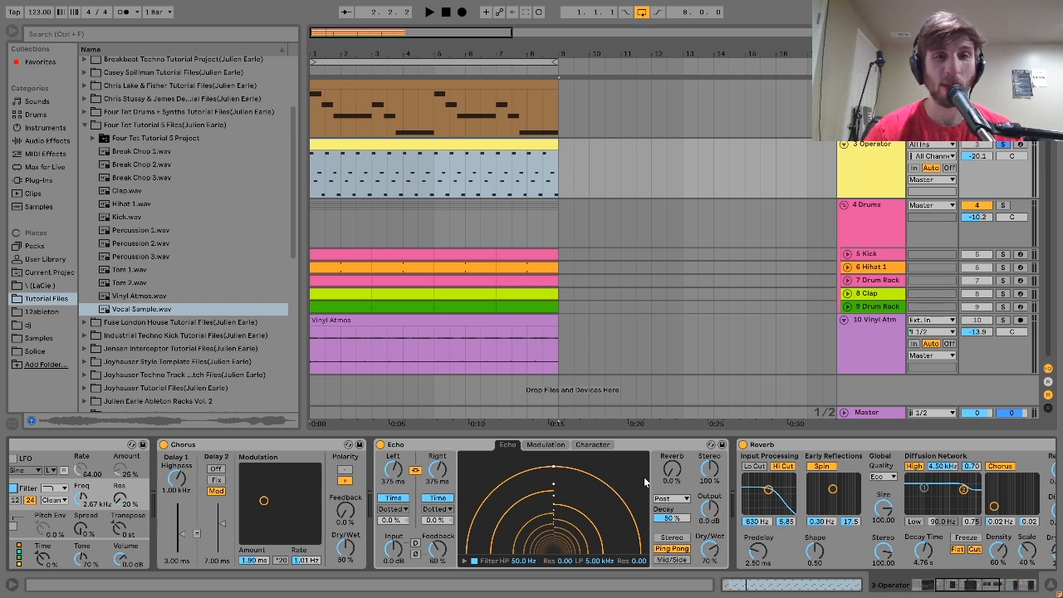
pyautogui.press('space')
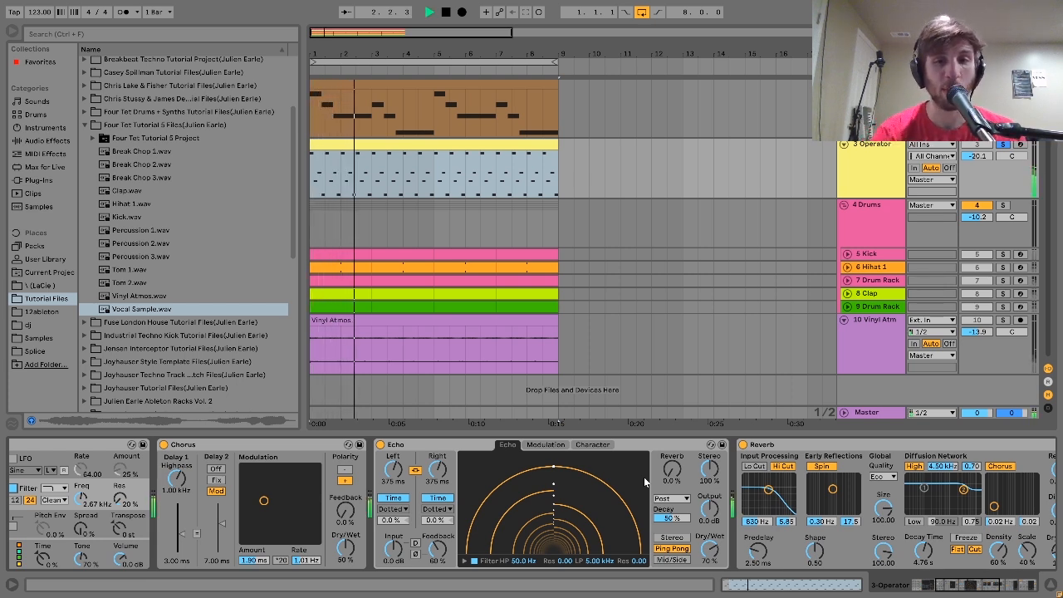
pyautogui.press('space')
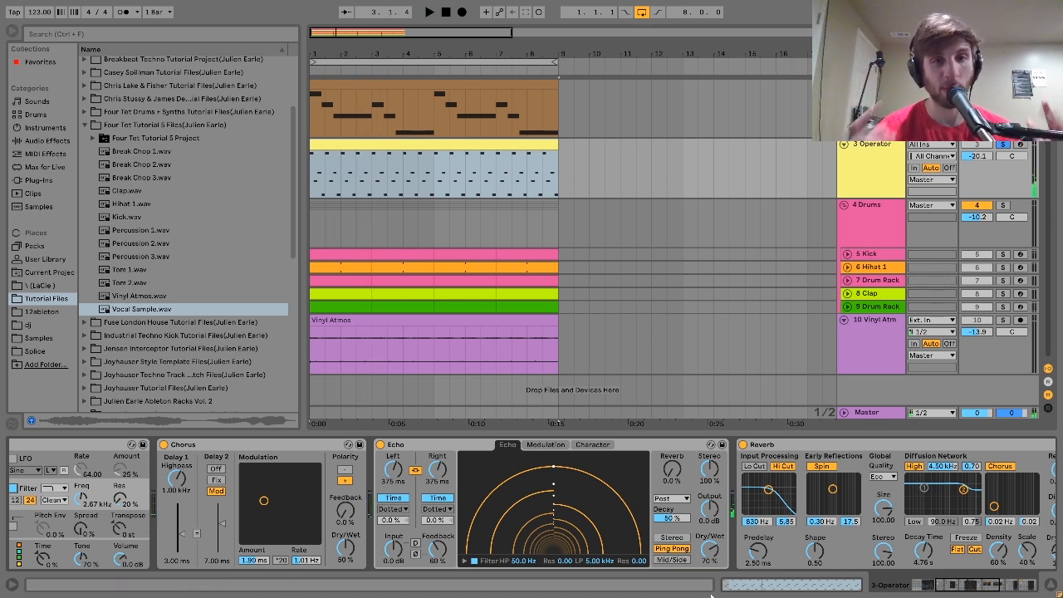
# Audition 3 Operator with its Echo active and bypassed, leaving Echo switched on
pyautogui.press('space')
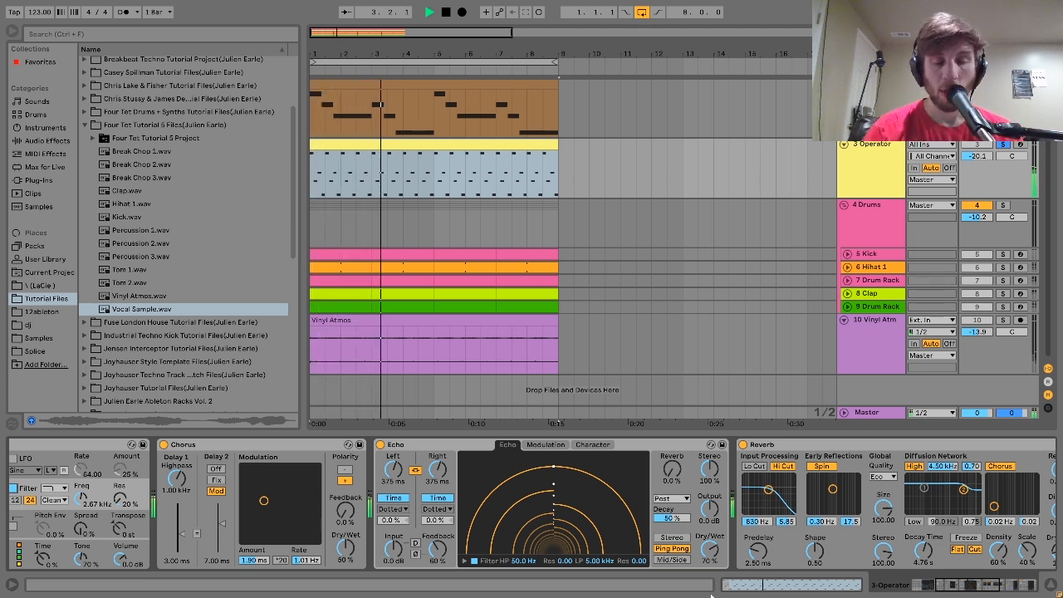
pyautogui.press('space')
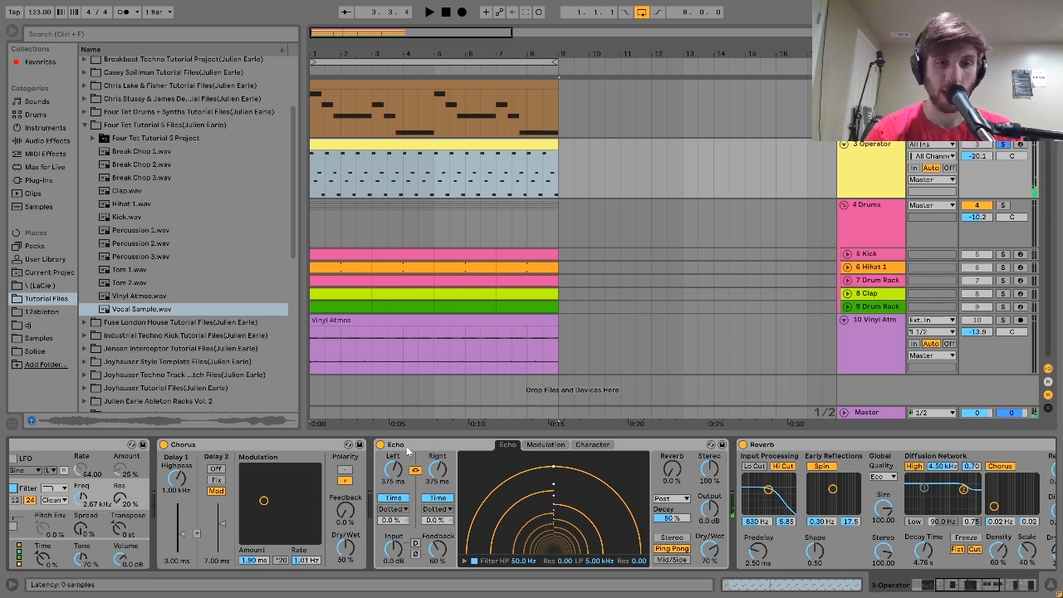
pyautogui.press('space')
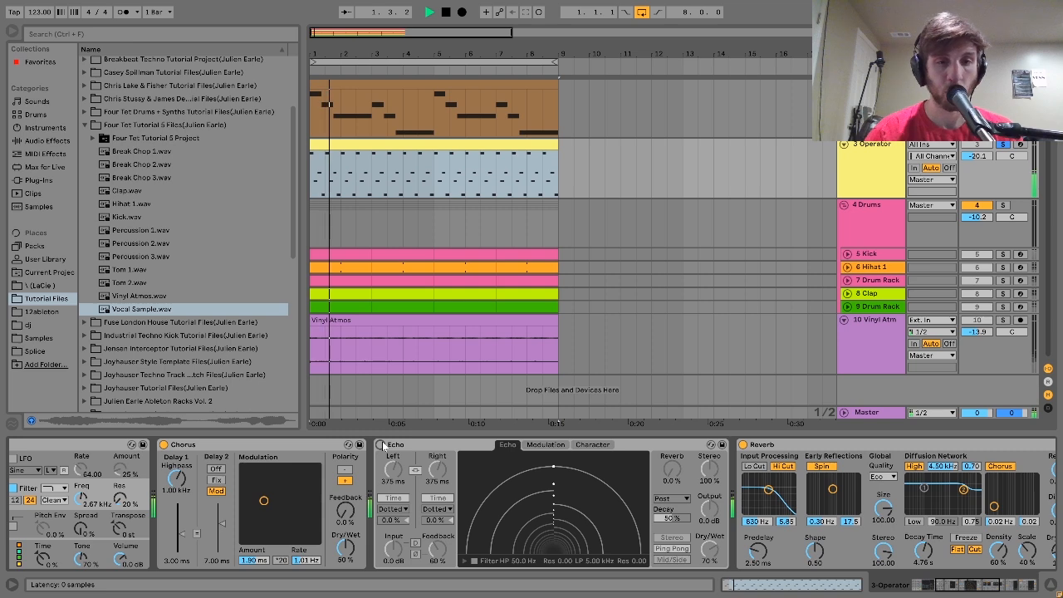
pyautogui.hscroll(5, 382, 443)
pyautogui.press('space')
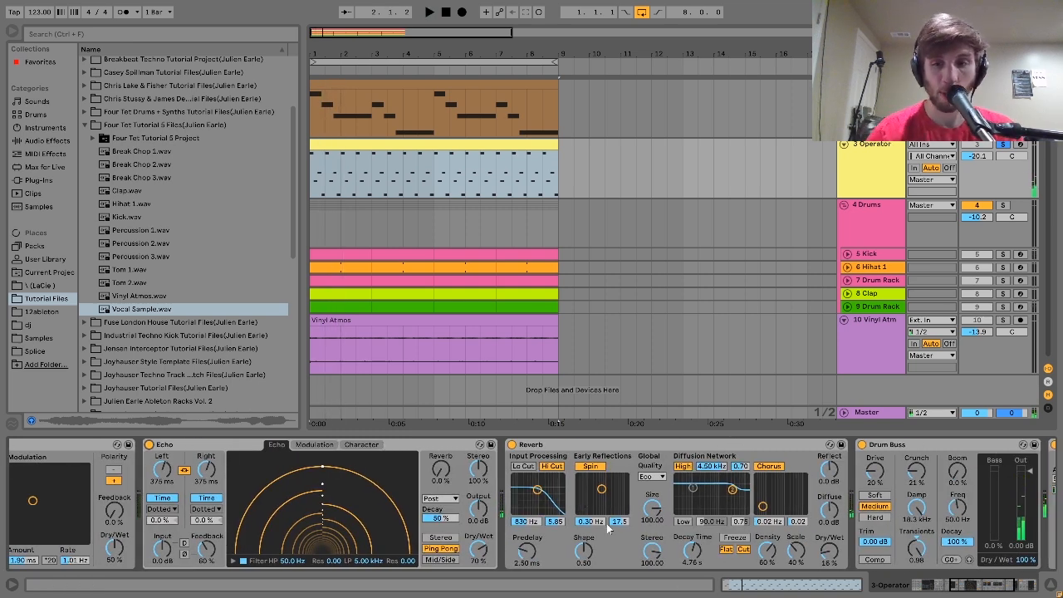
# Review the Reverb, Drum Buss and sidechained Compressor settings at the end of the 3 Operator device chain
pyautogui.hscroll(3, 609, 529)
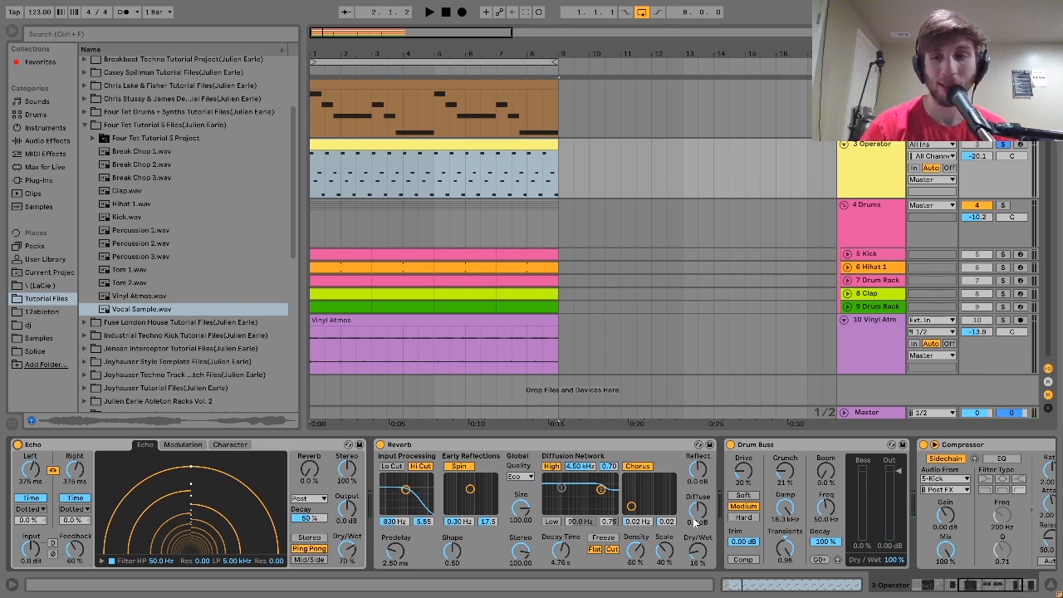
pyautogui.hscroll(5, 693, 518)
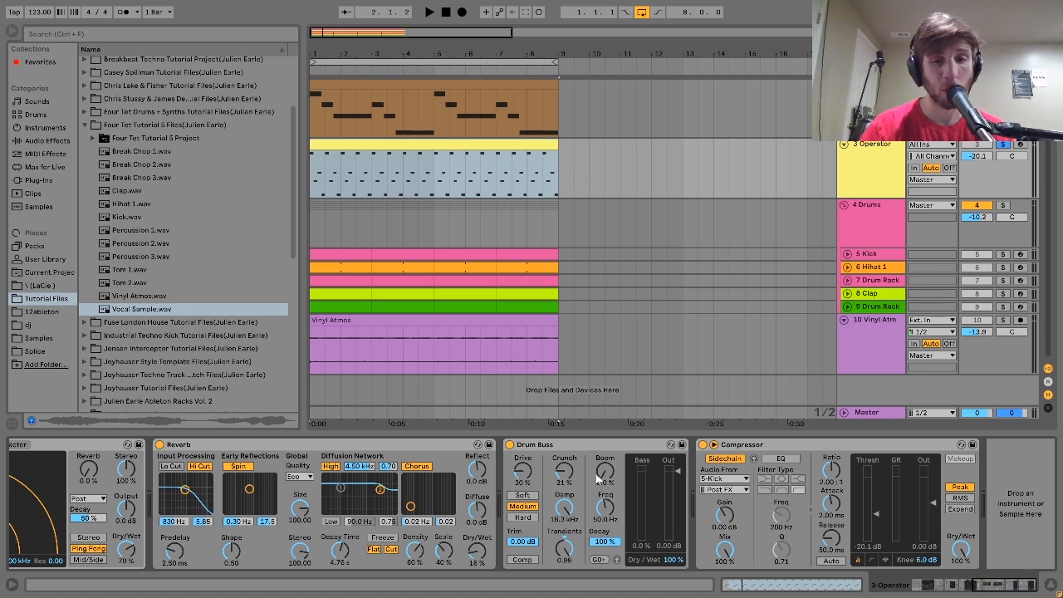
pyautogui.click(754, 446)
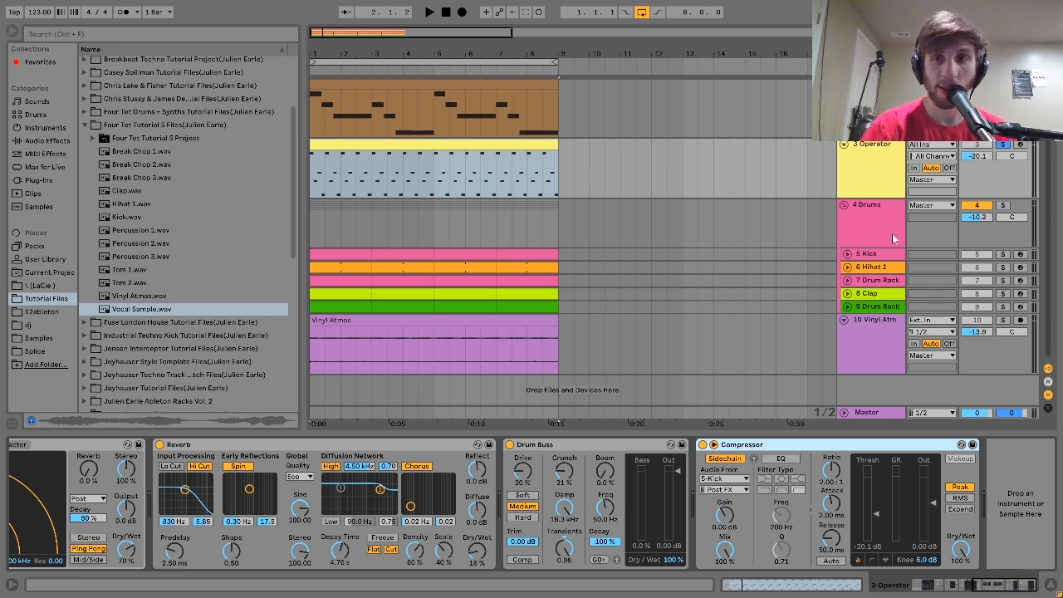
# Select, solo and unfold the 5 Kick track, and audition its clip
pyautogui.click(874, 252)
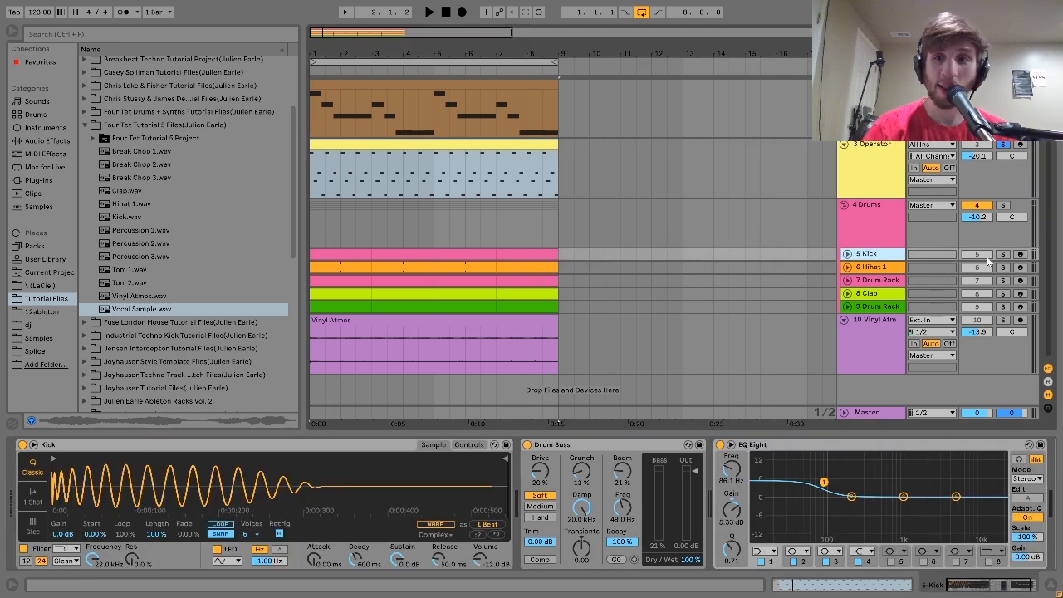
pyautogui.click(1003, 255)
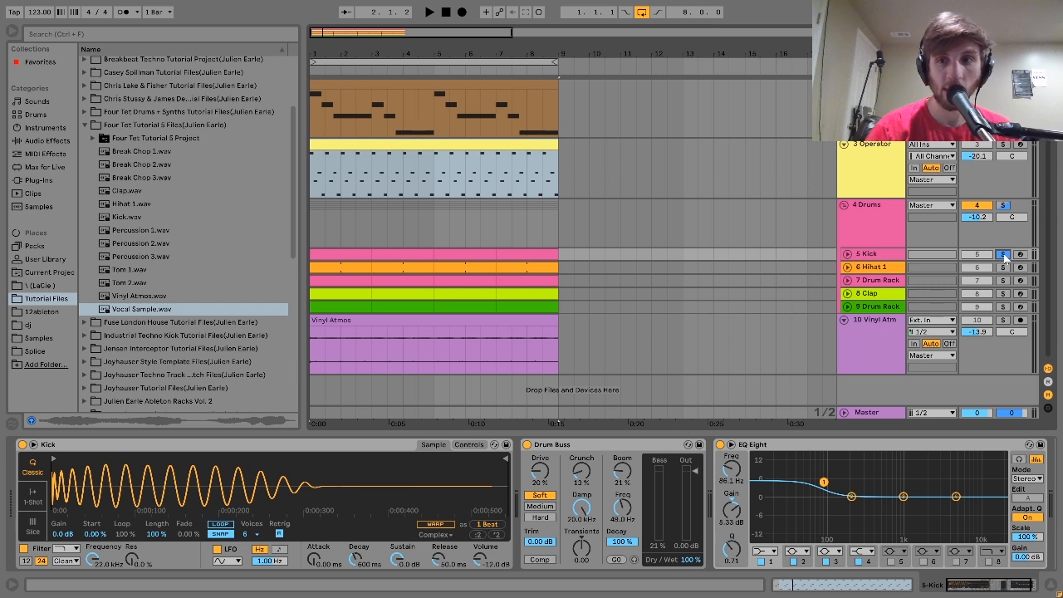
pyautogui.press('space')
pyautogui.click(847, 254)
pyautogui.press('space')
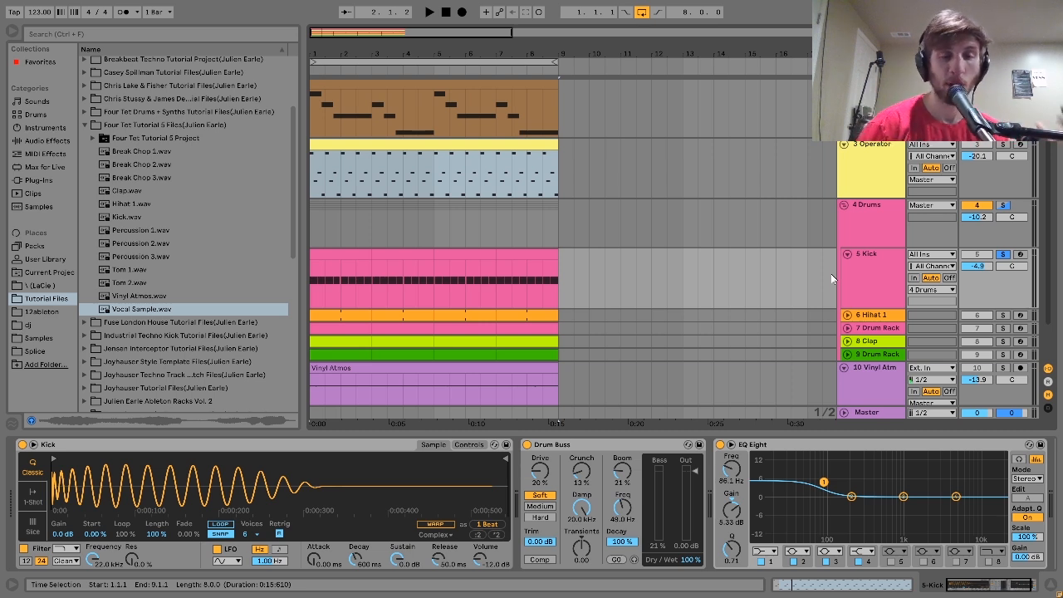
pyautogui.press('space')
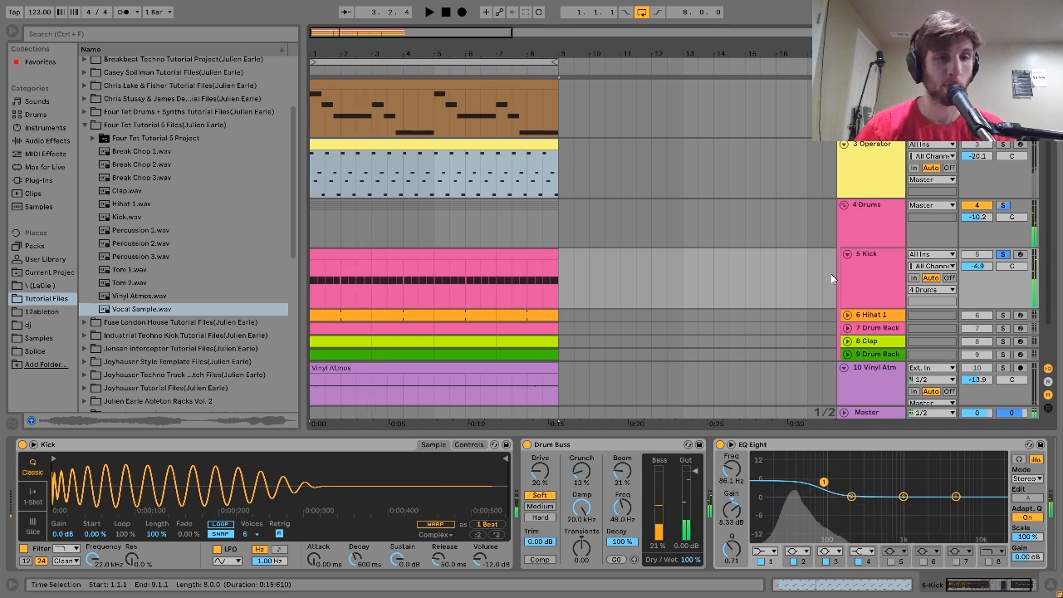
pyautogui.press('space')
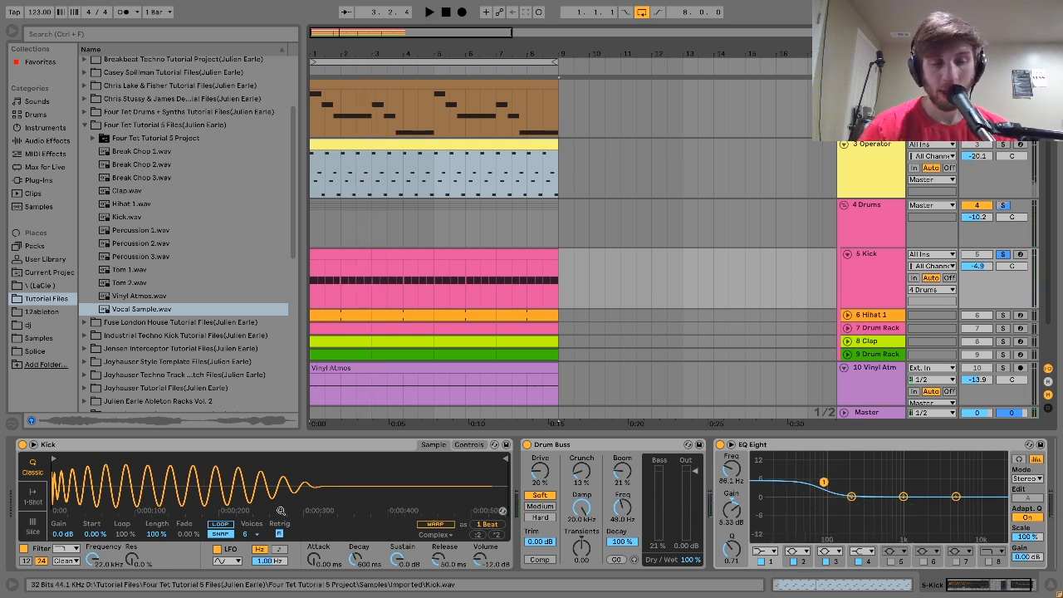
# Review the kick's Drum Buss and EQ Eight, comparing playback with EQ Eight bypassed and switched back on
pyautogui.hscroll(3, 286, 490)
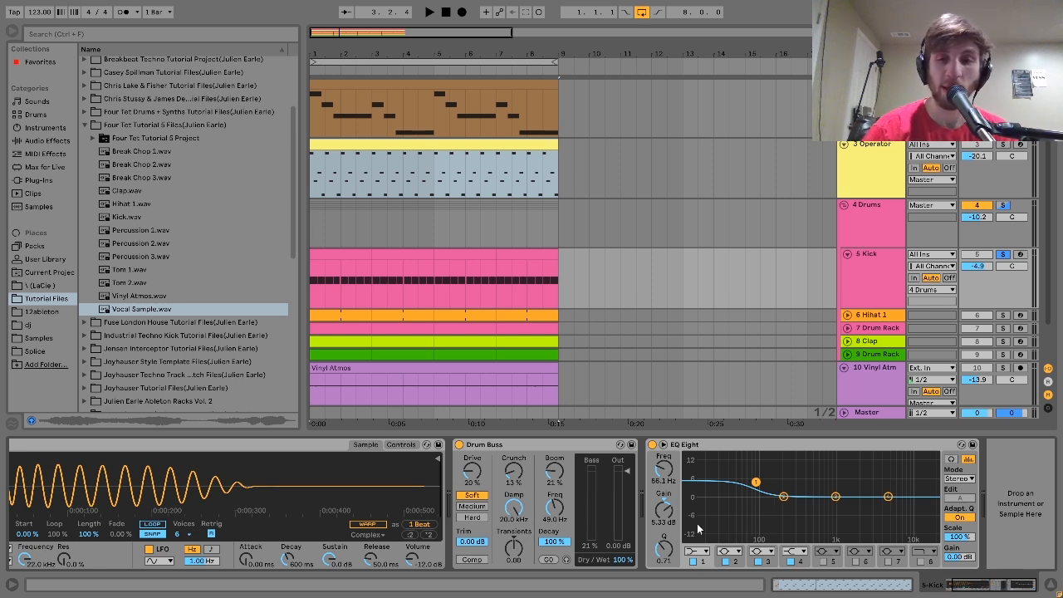
pyautogui.press('space')
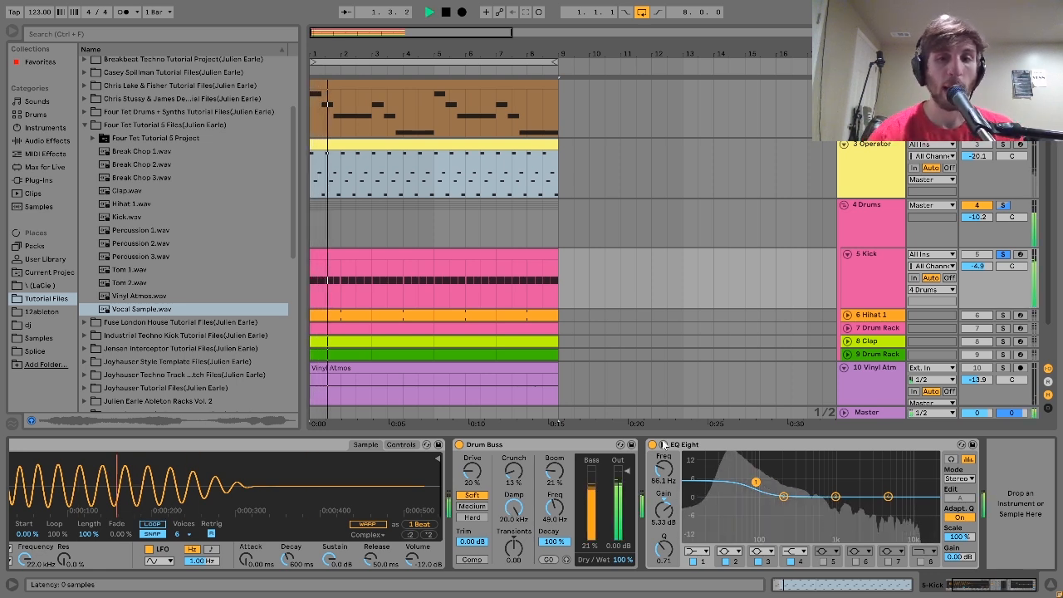
pyautogui.click(653, 445)
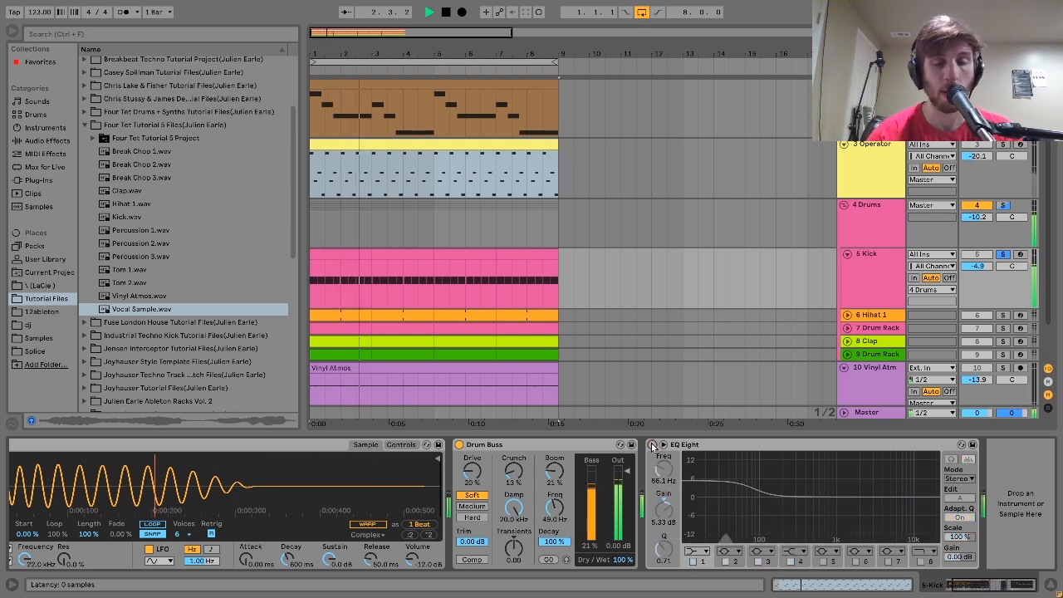
pyautogui.click(653, 446)
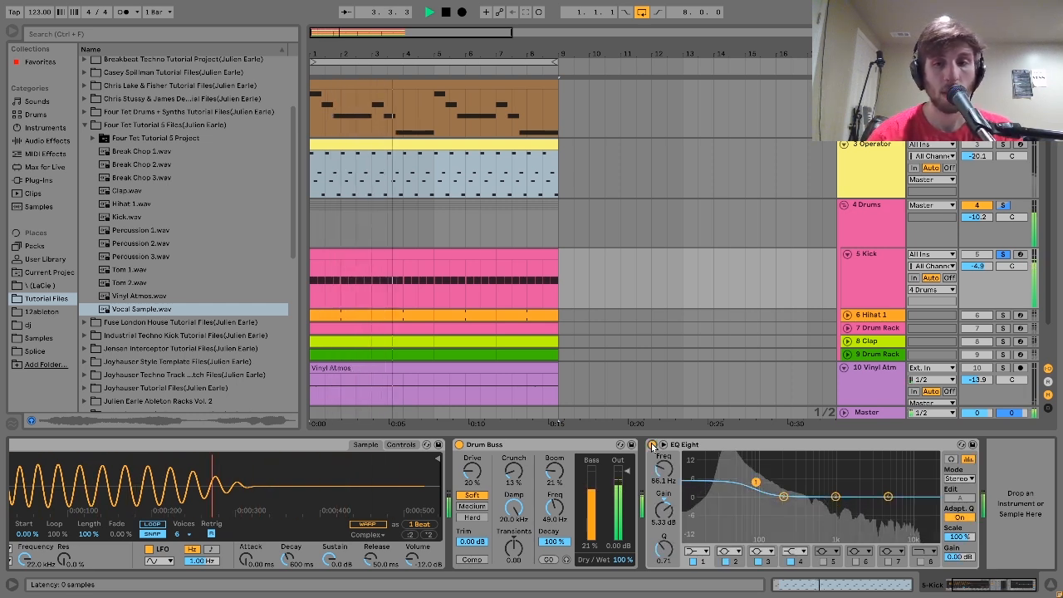
pyautogui.press('space')
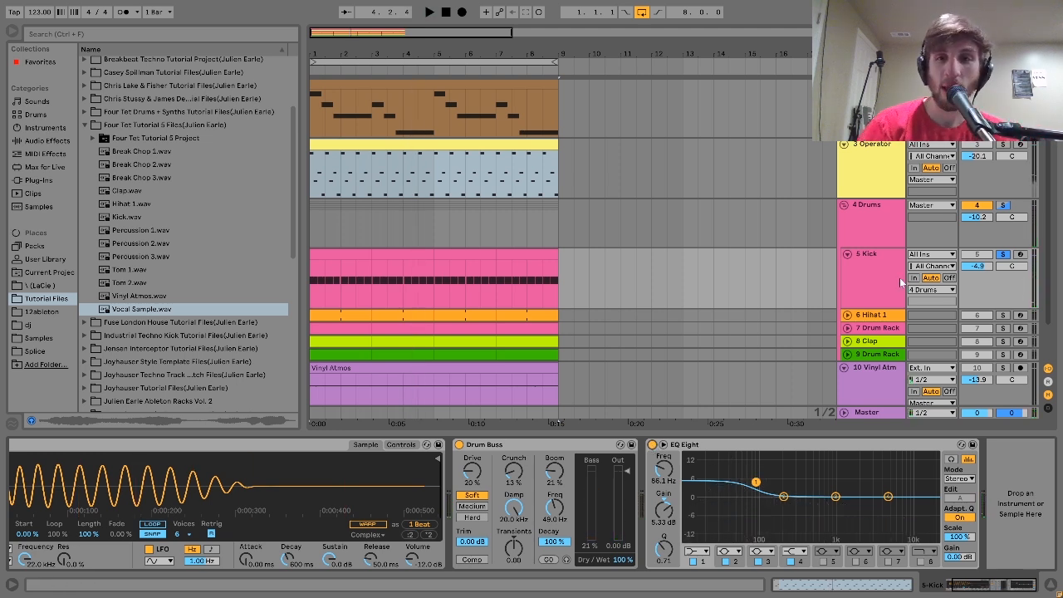
# Solo the whole 4 Drums group instead of the kick, and audition it with its devices shown
pyautogui.click(889, 230)
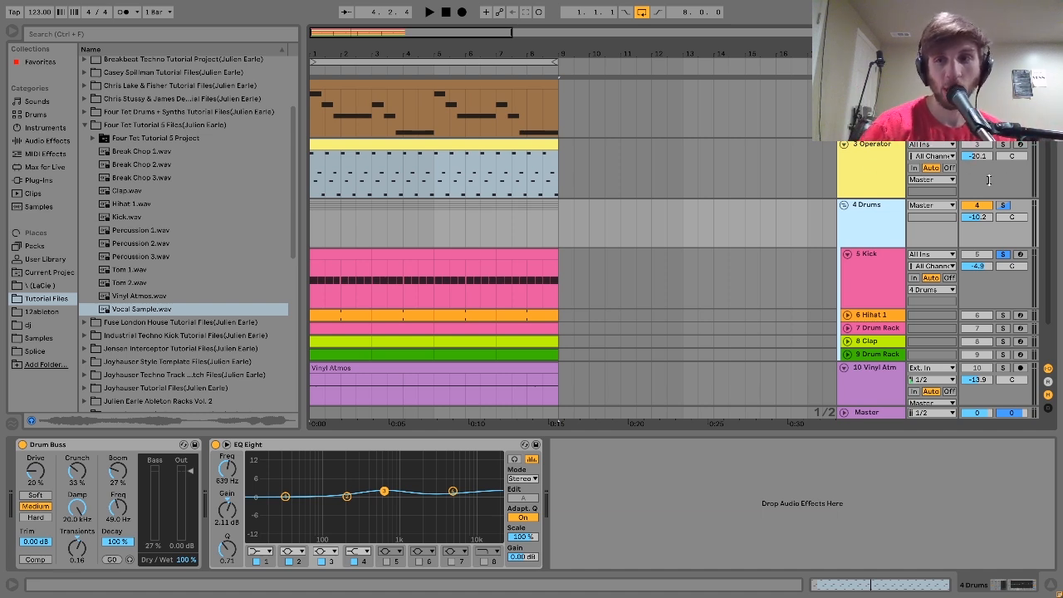
pyautogui.click(1005, 206)
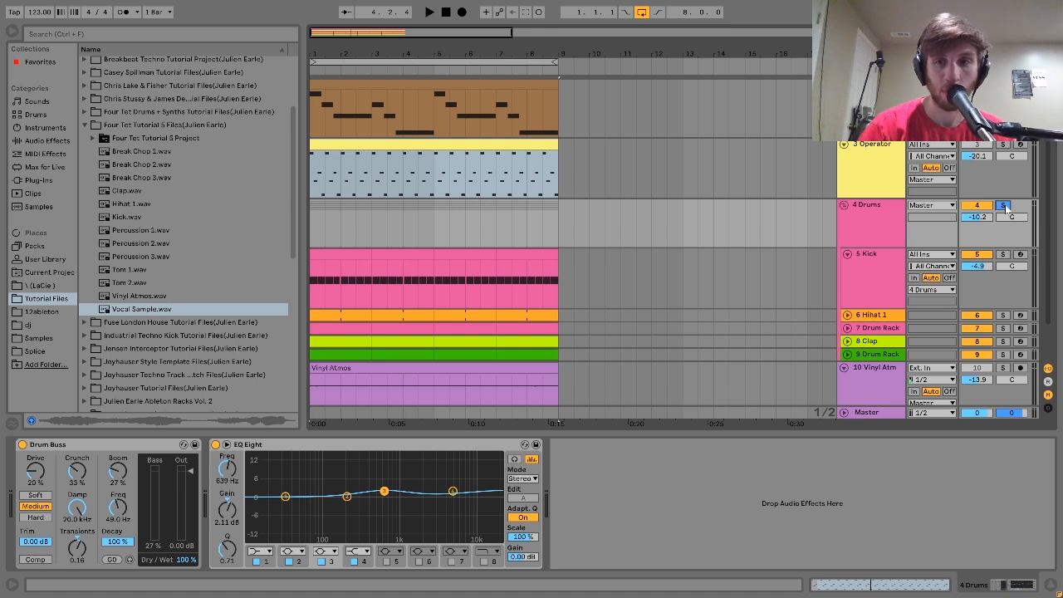
pyautogui.press('space')
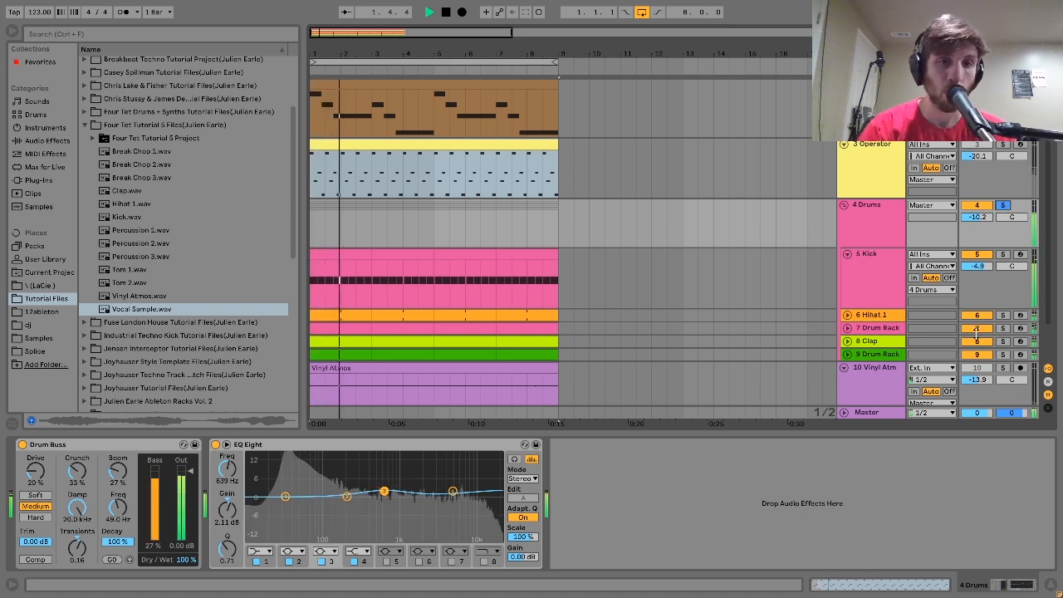
pyautogui.press('space')
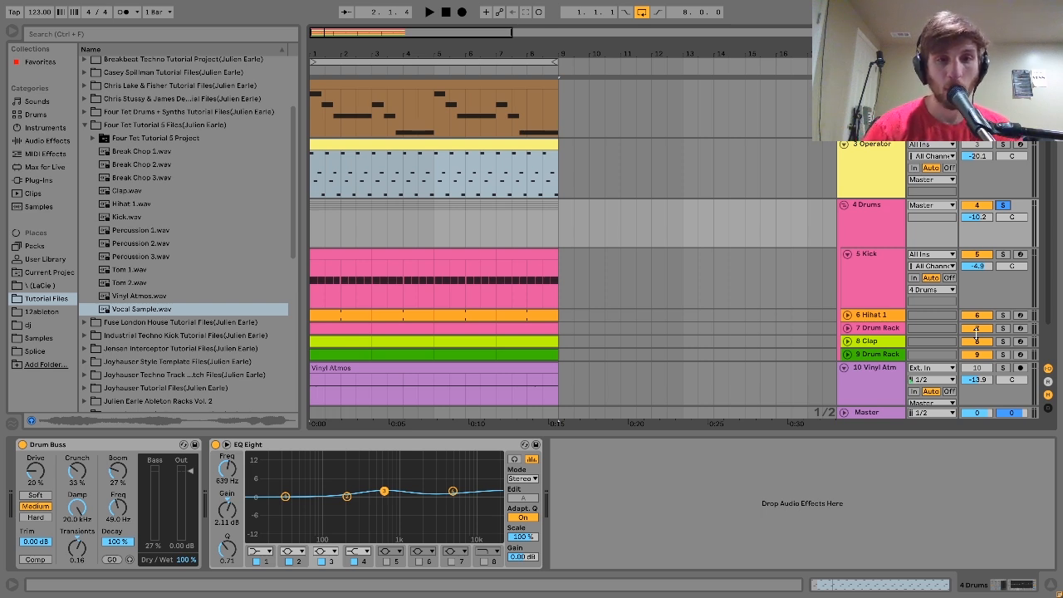
pyautogui.press('space')
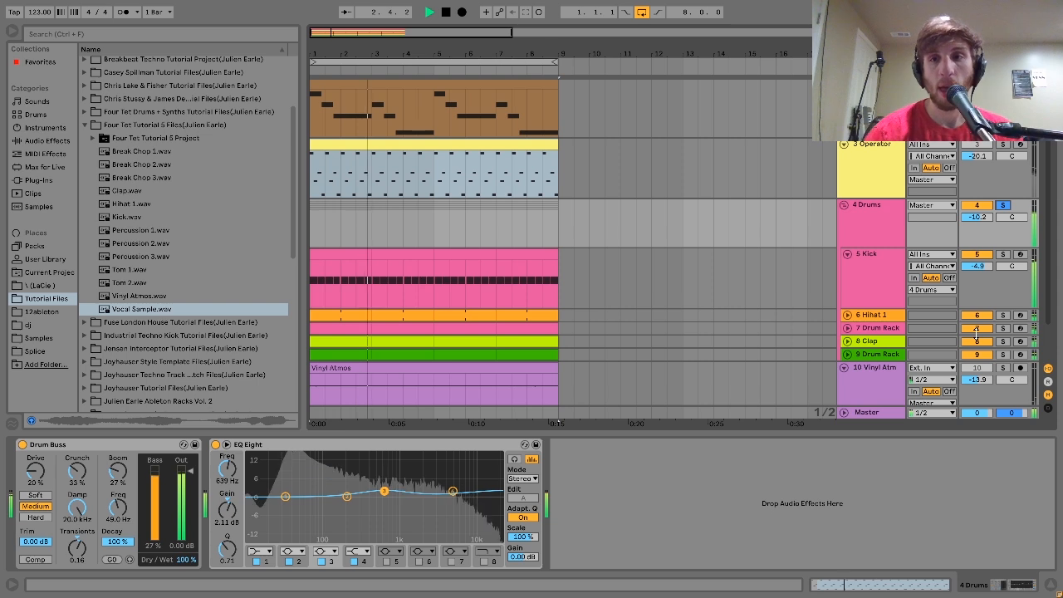
pyautogui.press('space')
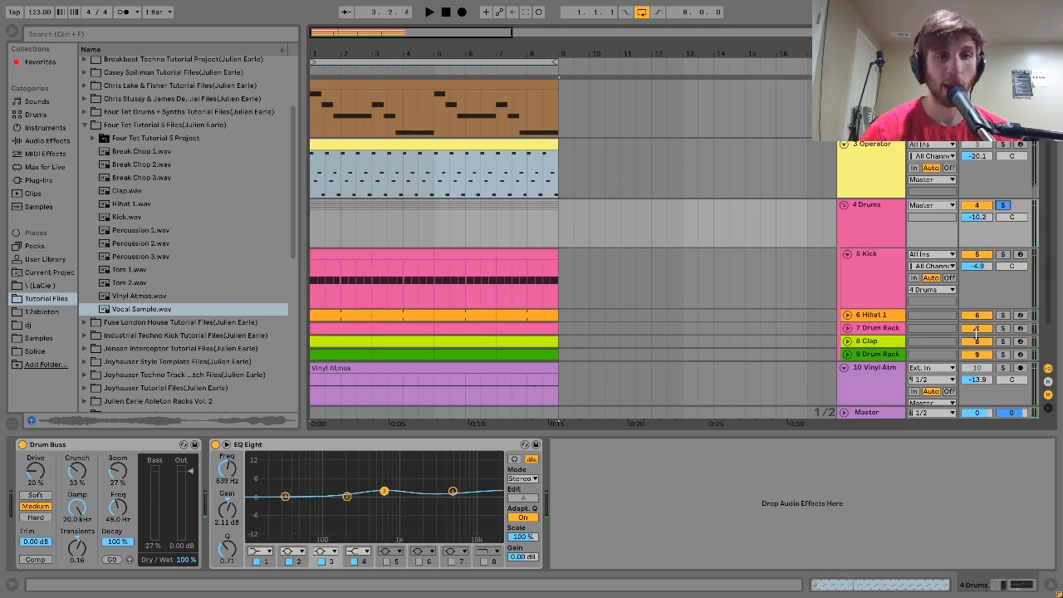
pyautogui.press('space')
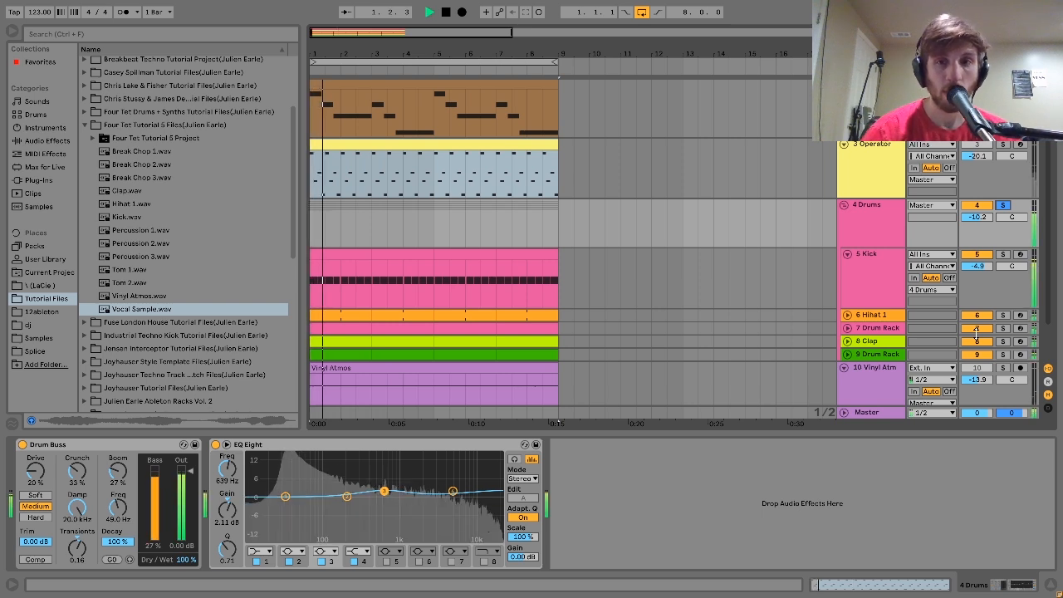
# Stop the group playback, unfold and solo the 6 Hihat 1 track, and audition its pattern
pyautogui.press('space')
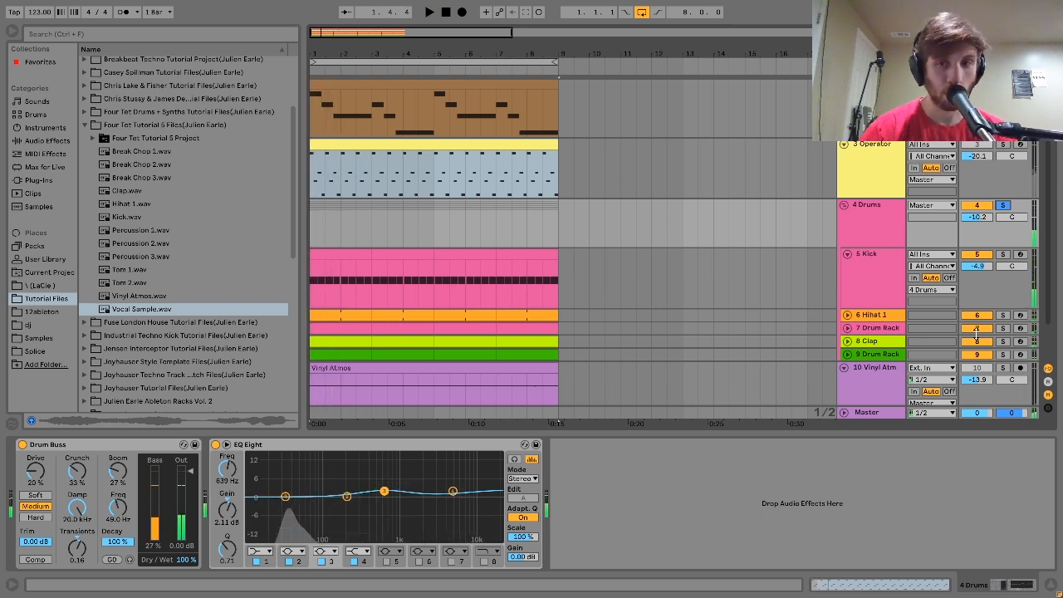
pyautogui.click(877, 316)
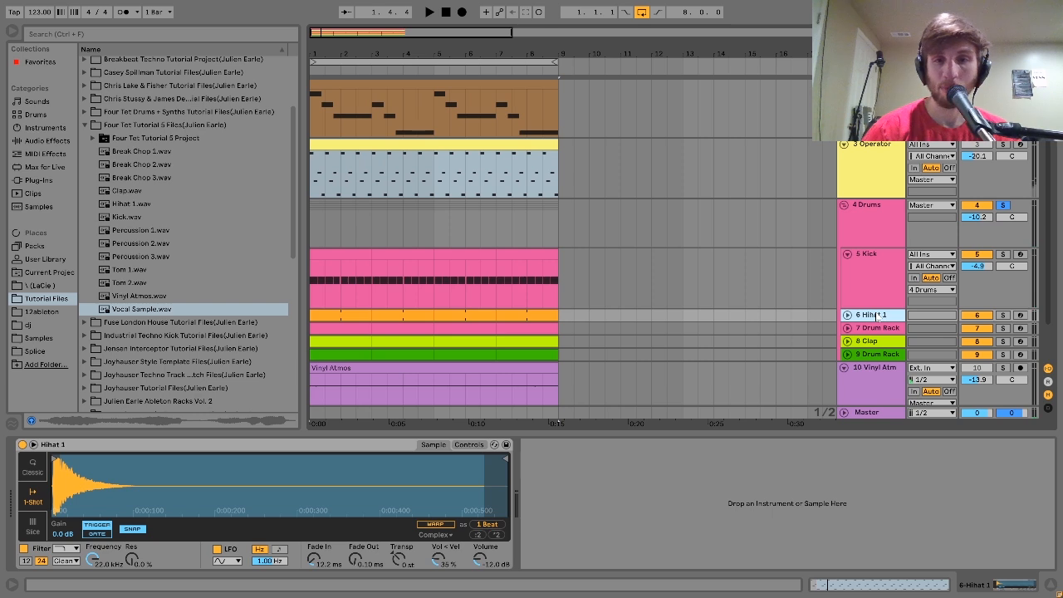
pyautogui.press('u')
pyautogui.scroll(-1, 983, 294)
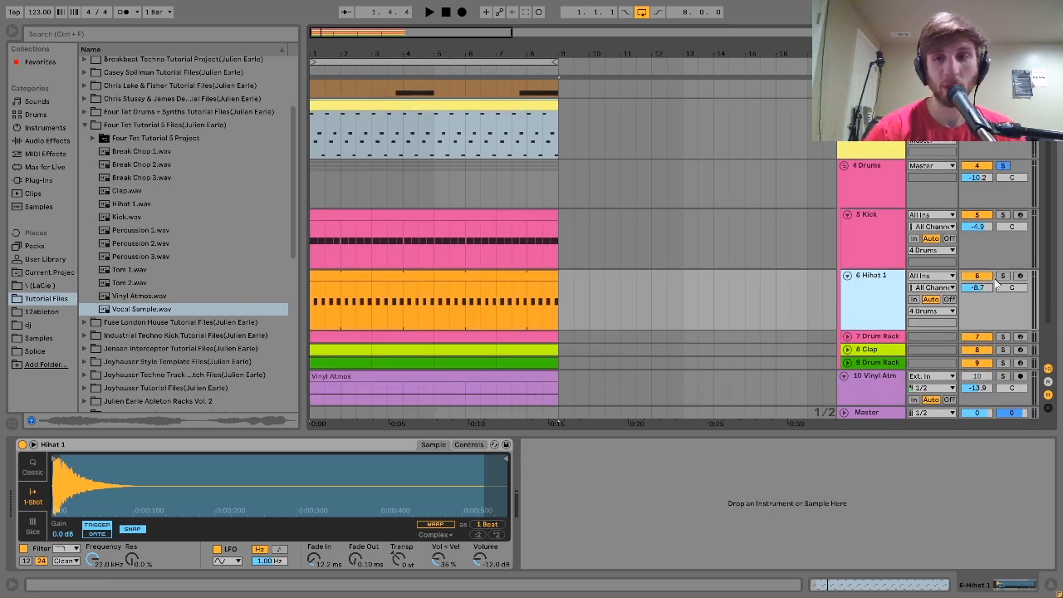
pyautogui.click(1004, 276)
pyautogui.click(1005, 276)
pyautogui.click(881, 282)
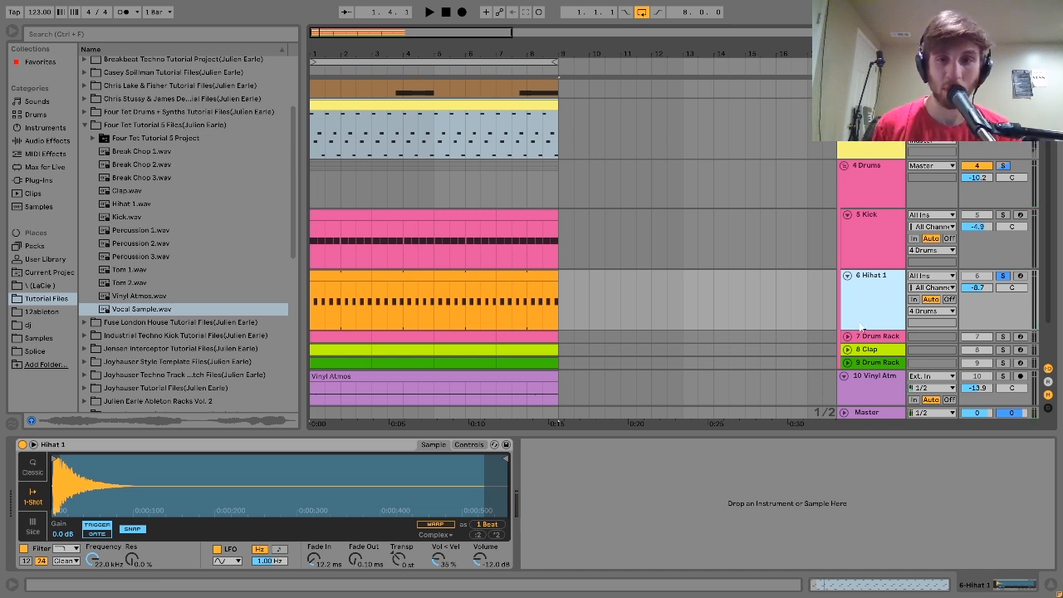
pyautogui.press('space')
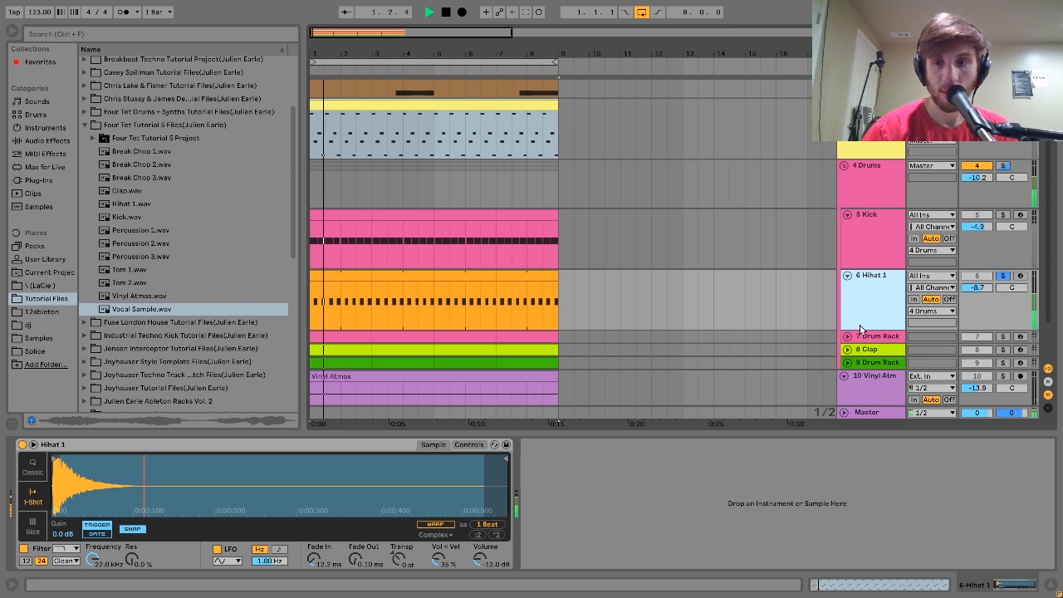
pyautogui.press('space')
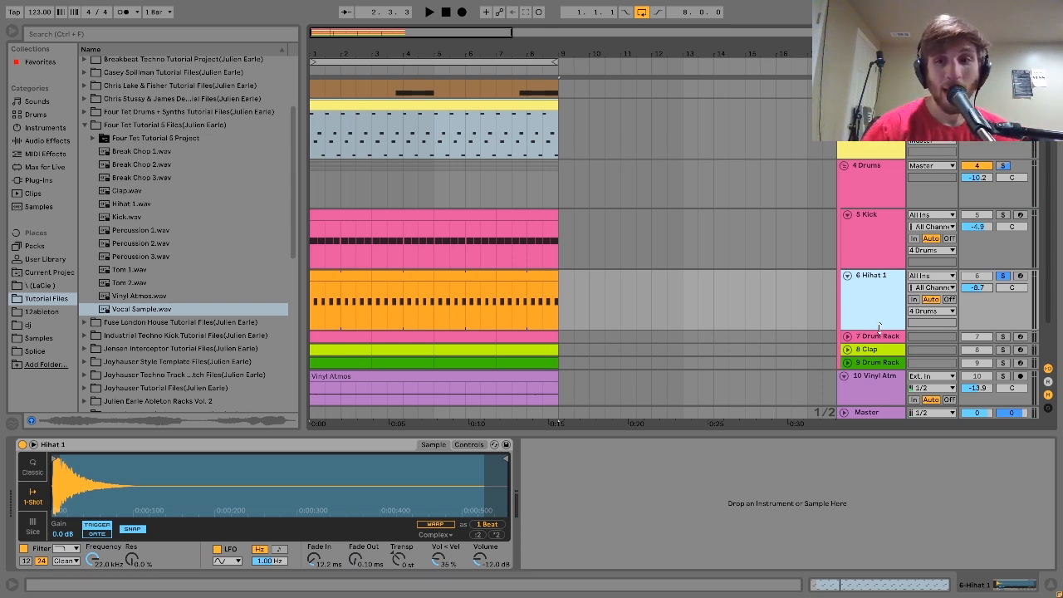
# Solo and unfold the 7 Drum Rack track instead of the hihat, and audition its break chop pattern with its devices shown
pyautogui.click(884, 336)
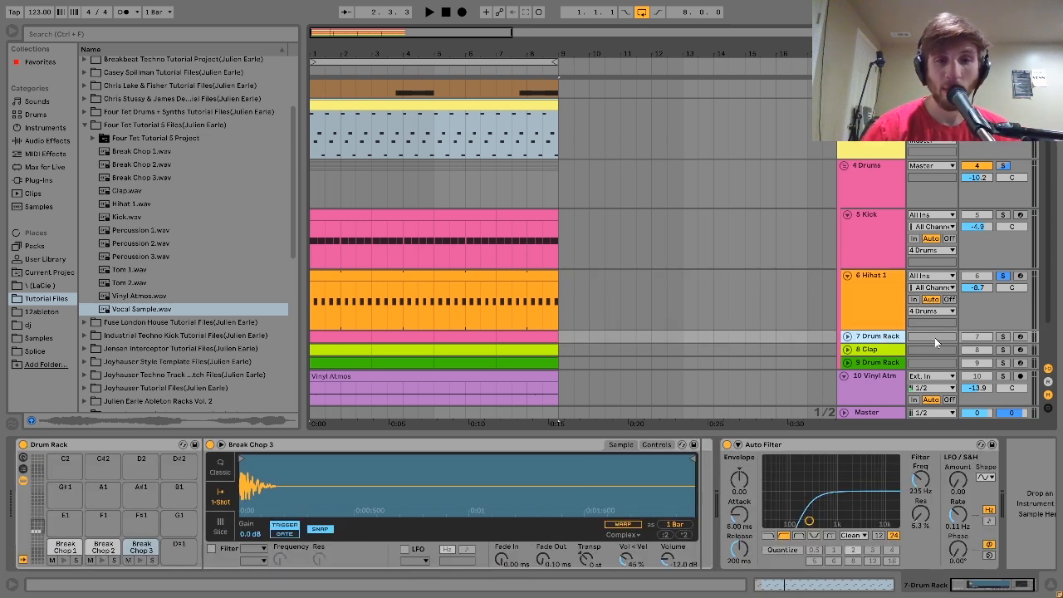
pyautogui.click(1002, 336)
pyautogui.click(847, 337)
pyautogui.press('space')
pyautogui.click(874, 352)
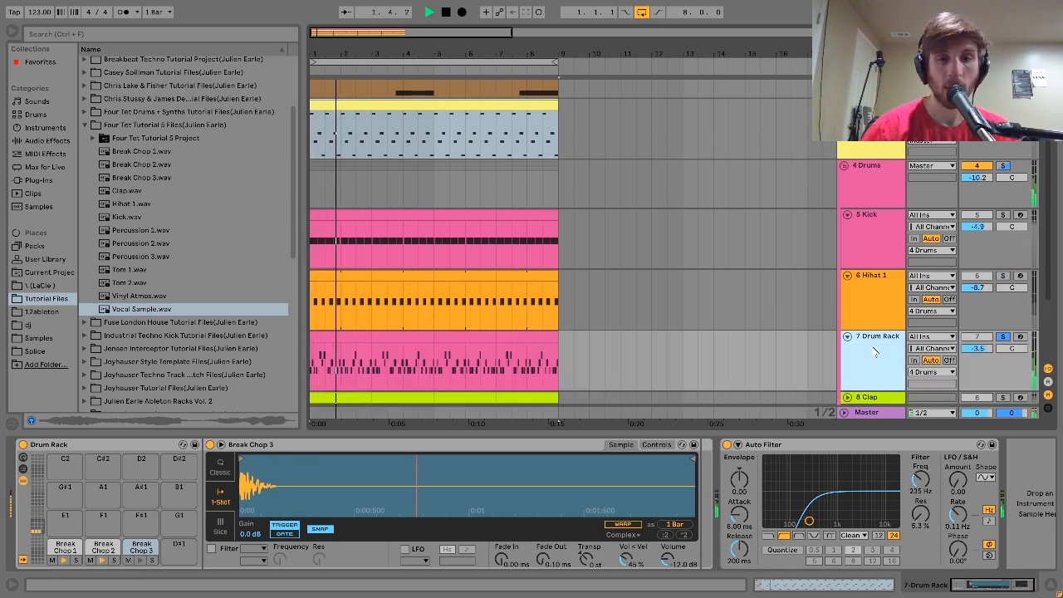
pyautogui.press('space')
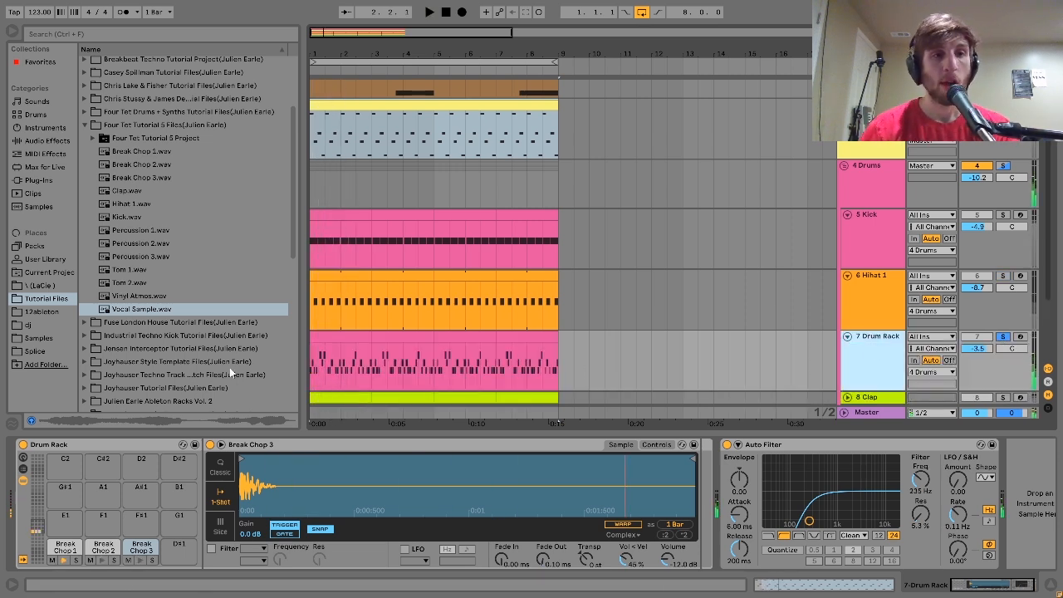
# Preview the Break Chop 1, 2 and 3 samples in the tutorial files, and open the first 7 Drum Rack clip's MIDI notes
pyautogui.click(124, 152)
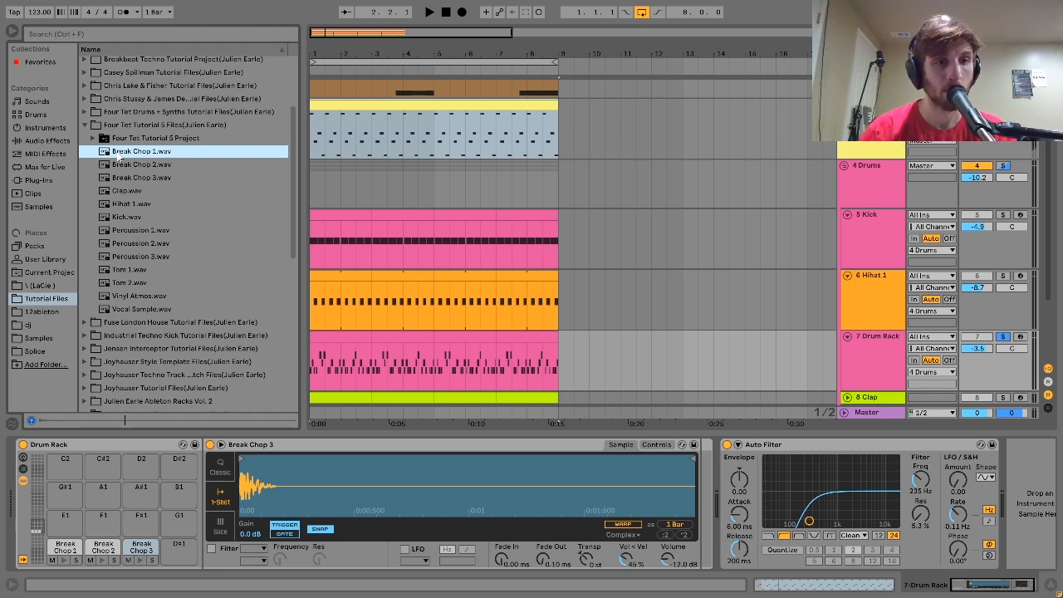
pyautogui.press('Down')
pyautogui.press('Down')
pyautogui.press('Up')
pyautogui.press('Up')
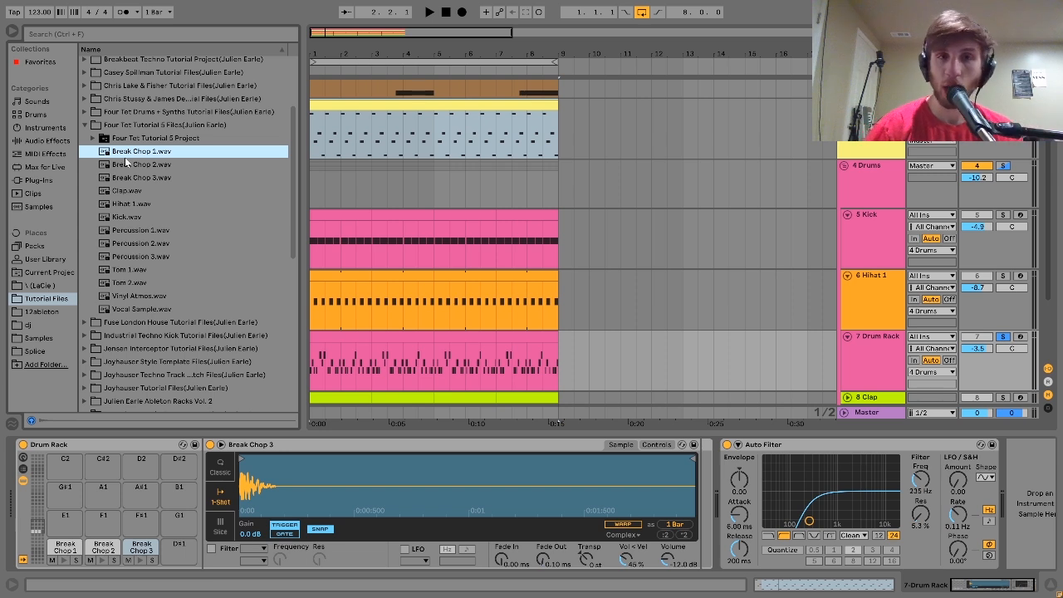
pyautogui.doubleClick(338, 331)
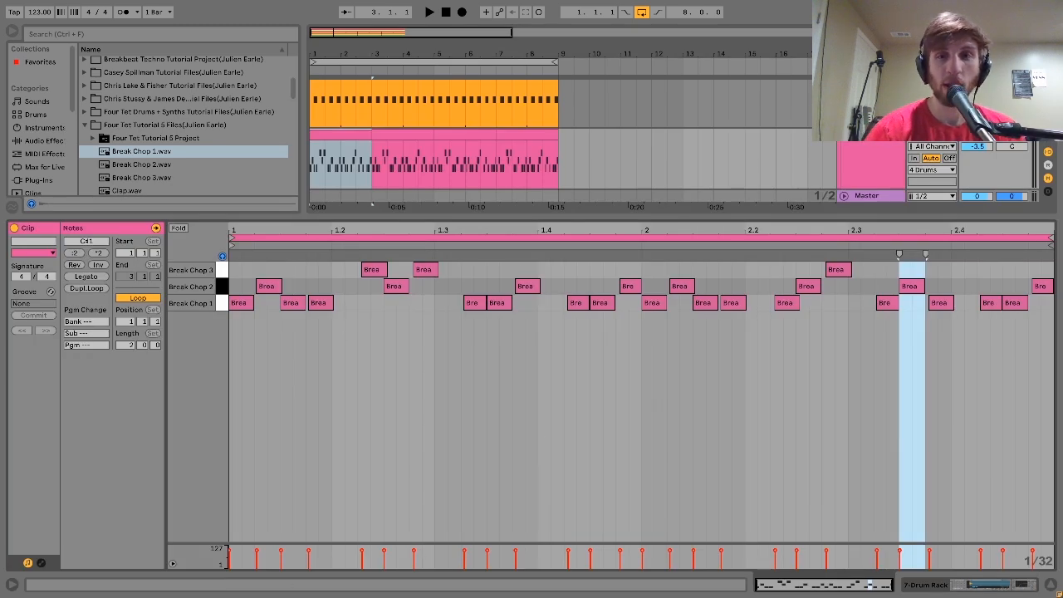
# Return to the 7 Drum Rack devices, play the full mix unsoloed, and lower the 10 Vinyl Atm track volume to -22.3 dB
pyautogui.click(889, 143)
pyautogui.press('space')
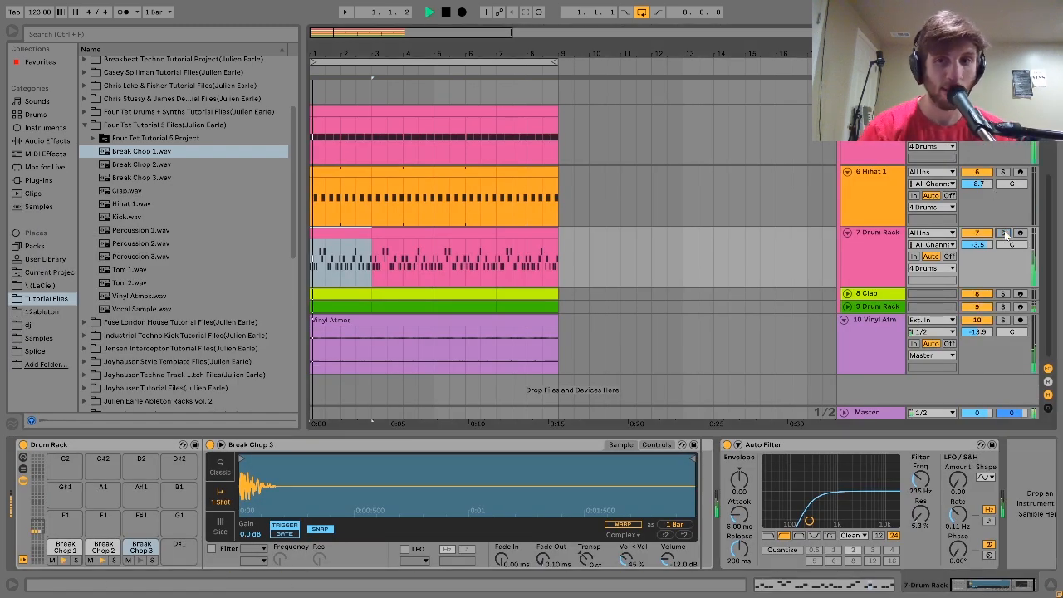
pyautogui.moveTo(977, 332); pyautogui.dragTo(977, 366)
pyautogui.click(893, 246)
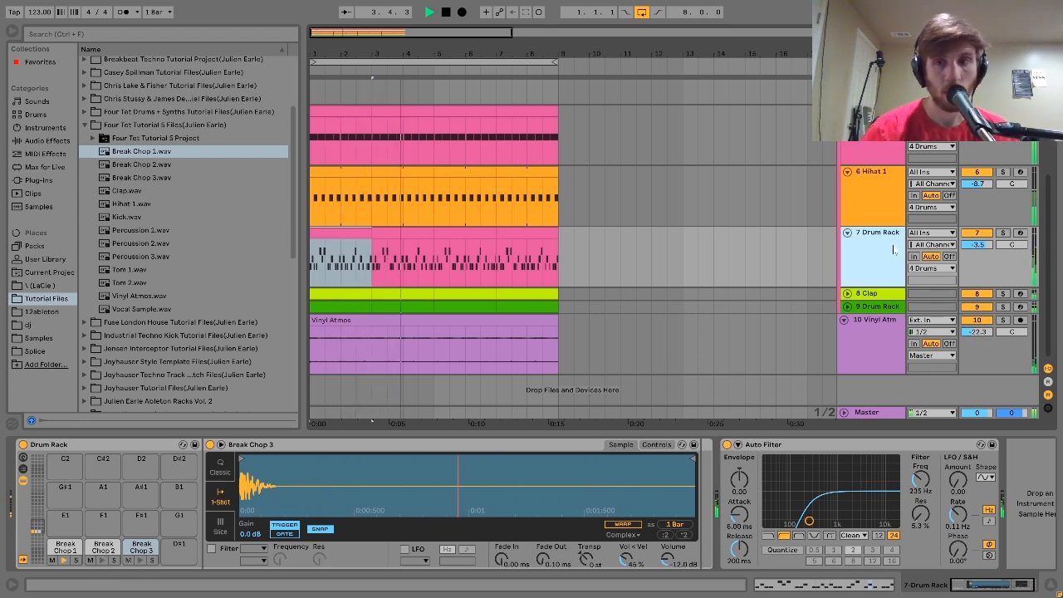
# Solo 7 Drum Rack again and audition it while reviewing its Break Chop pads and Auto Filter
pyautogui.click(1003, 234)
pyautogui.press('space')
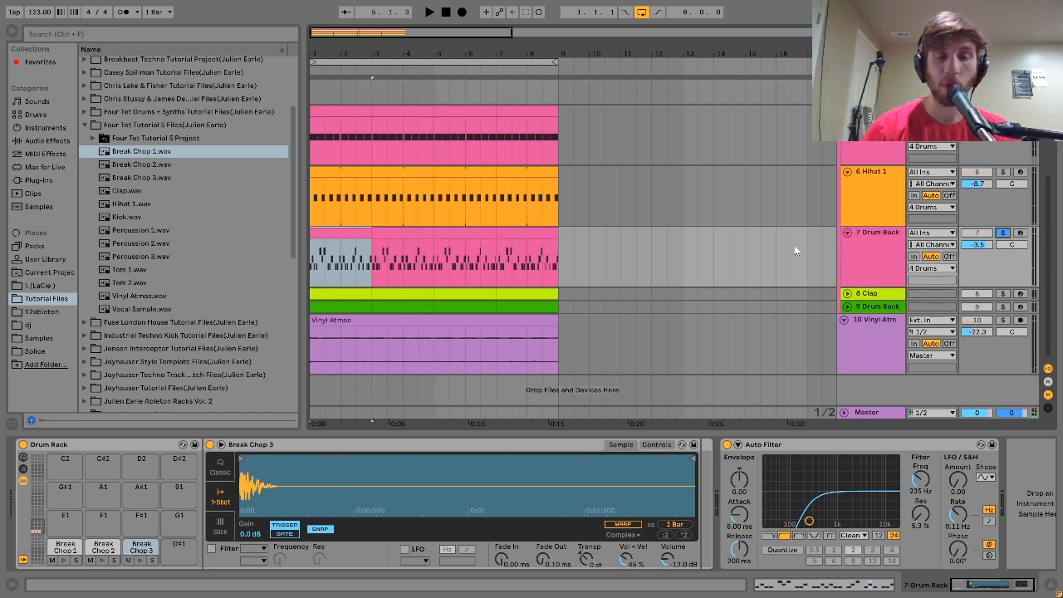
pyautogui.click(495, 341)
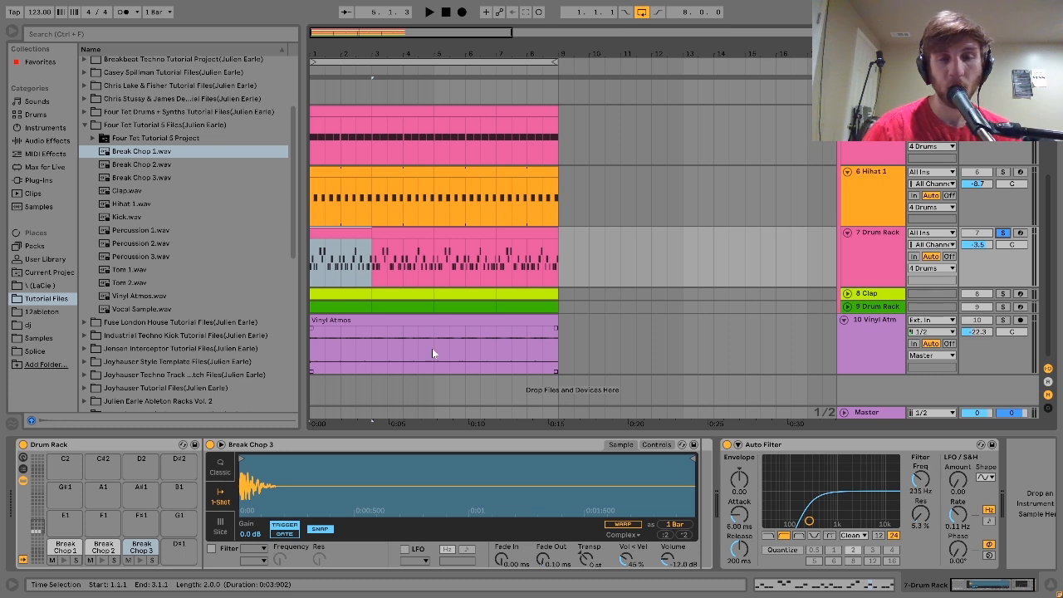
pyautogui.click(103, 563)
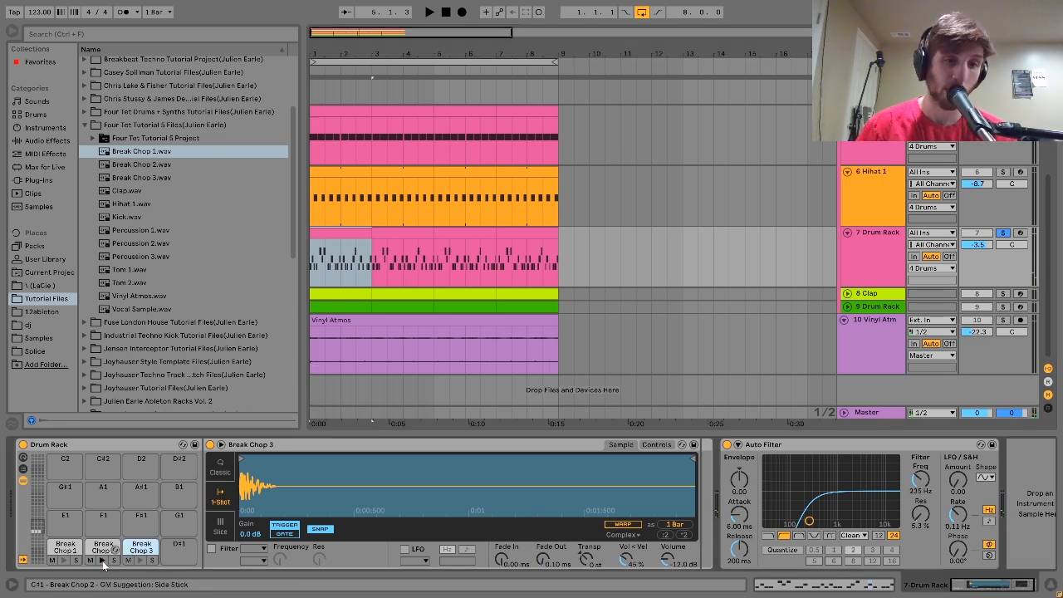
pyautogui.press('space')
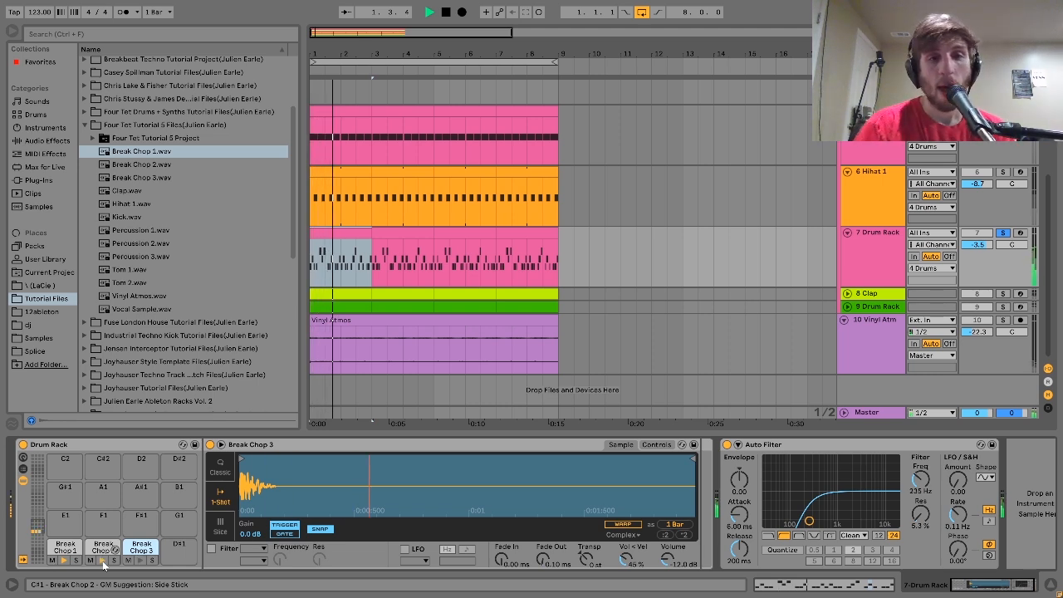
pyautogui.press('space')
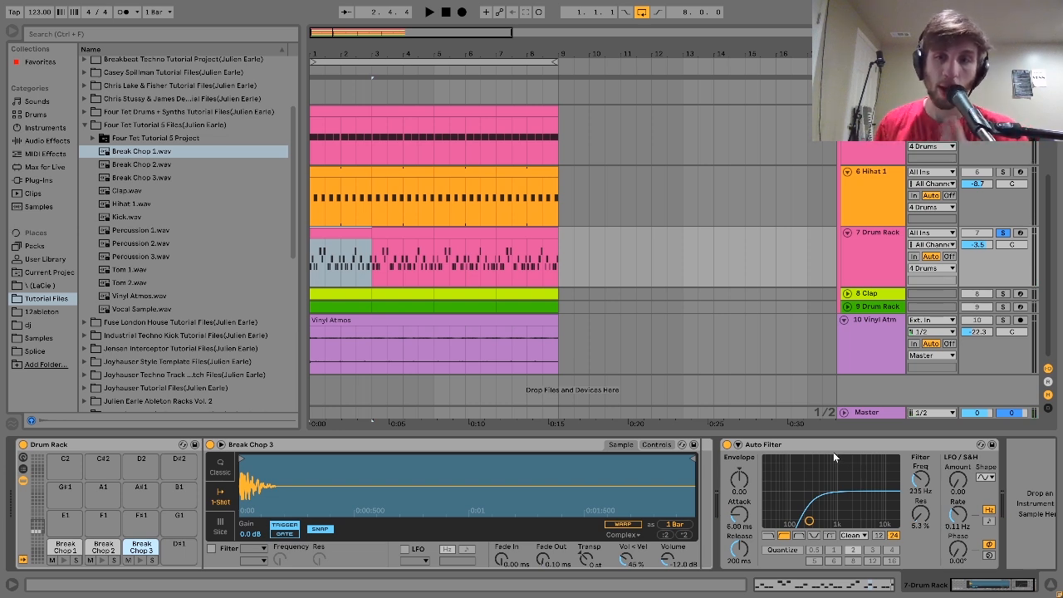
# Solo and unfold the 8 Clap track, and audition its pattern with its Simpler and Echo devices shown
pyautogui.click(1002, 293)
pyautogui.click(870, 296)
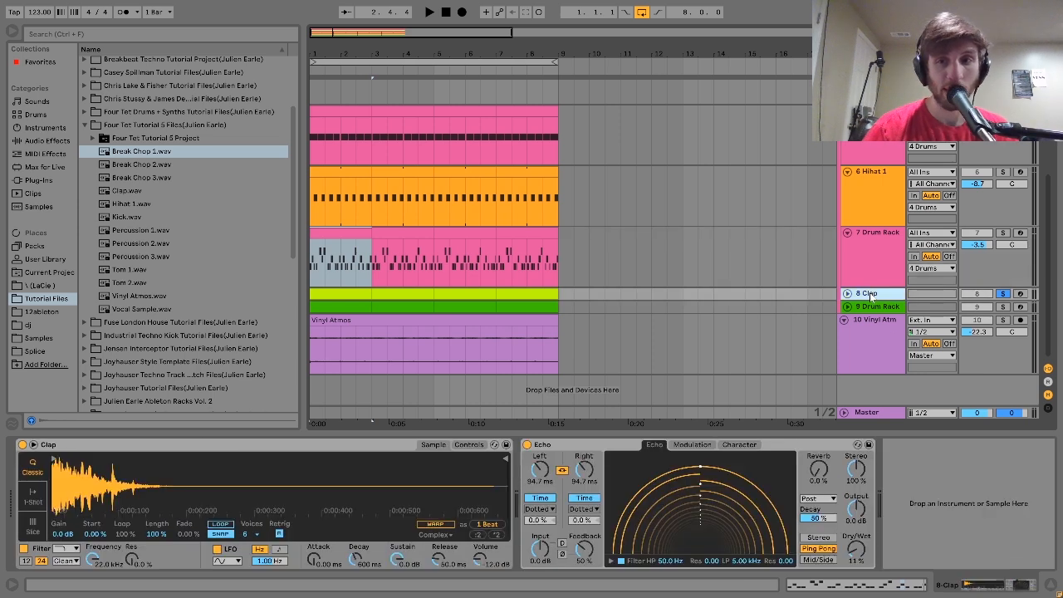
pyautogui.press('Right')
pyautogui.press('space')
pyautogui.scroll(-1, 871, 296)
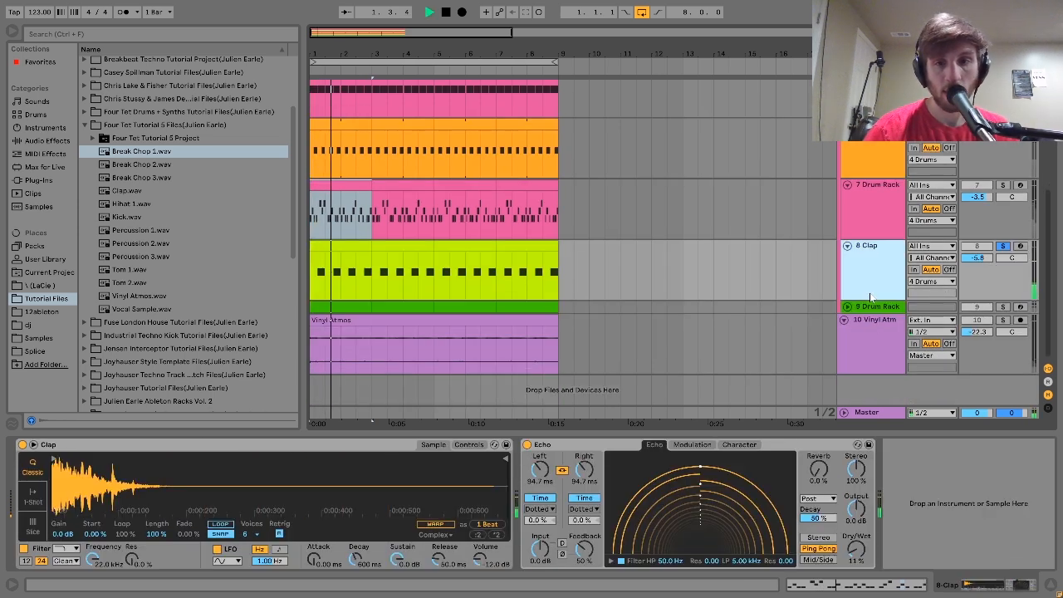
pyautogui.press('space')
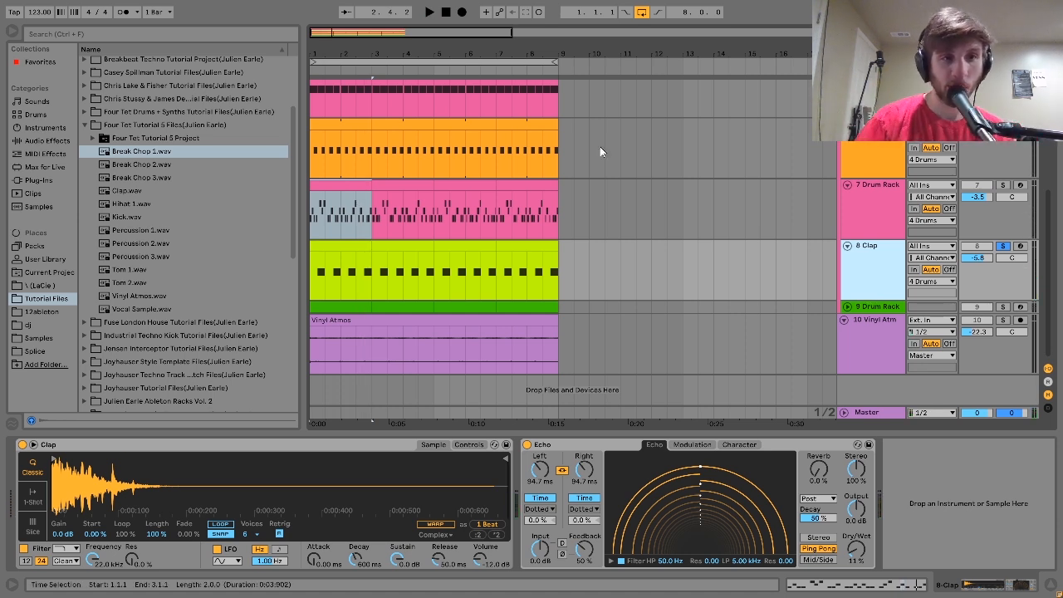
# Preview the Clap.wav sample in the tutorial files and compare it with the soloed clap track running through Echo
pyautogui.click(205, 193)
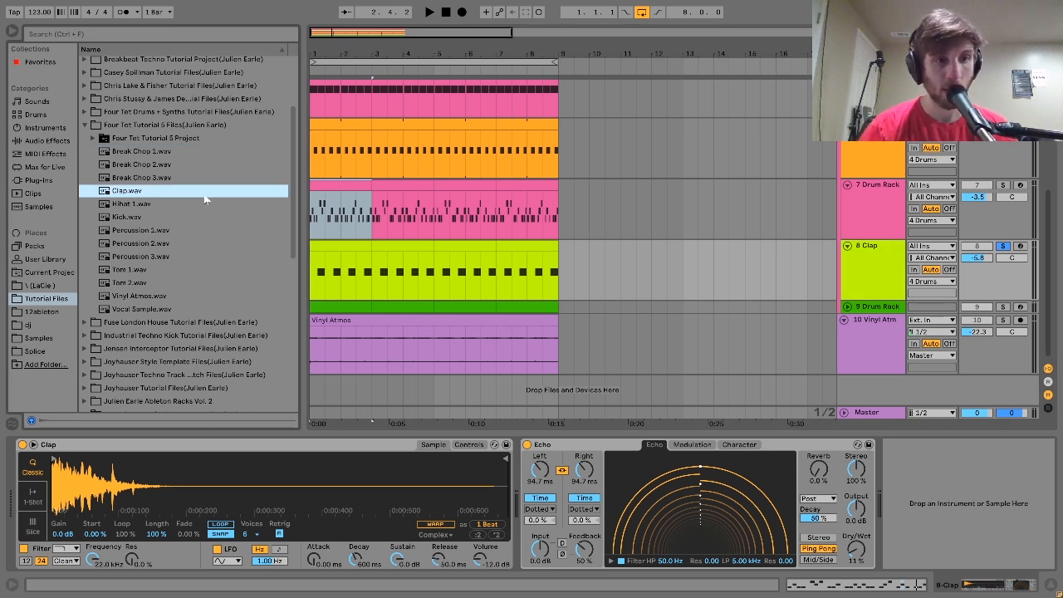
pyautogui.click(136, 192)
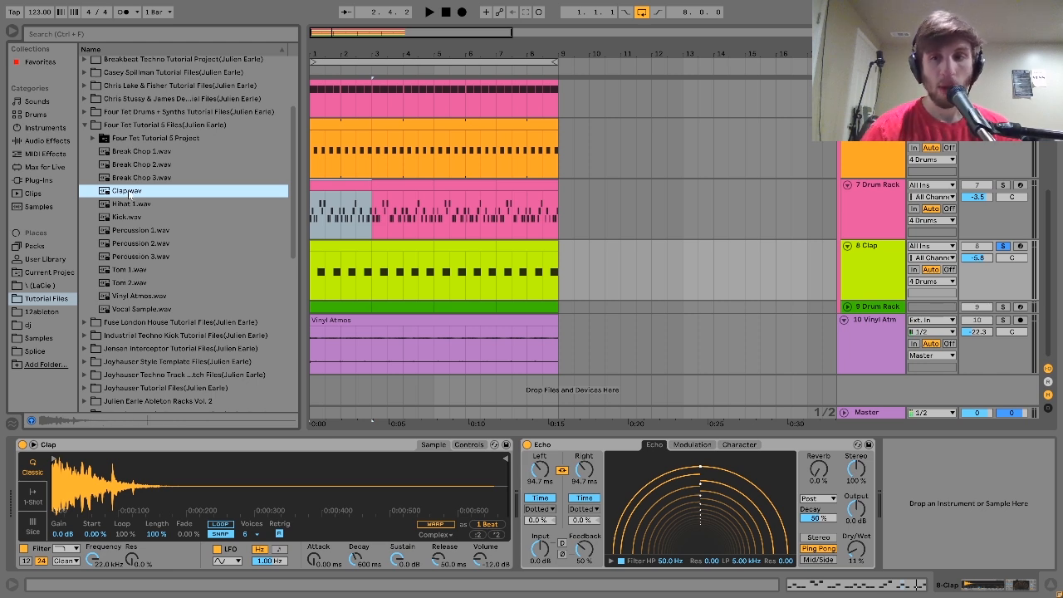
pyautogui.press('space')
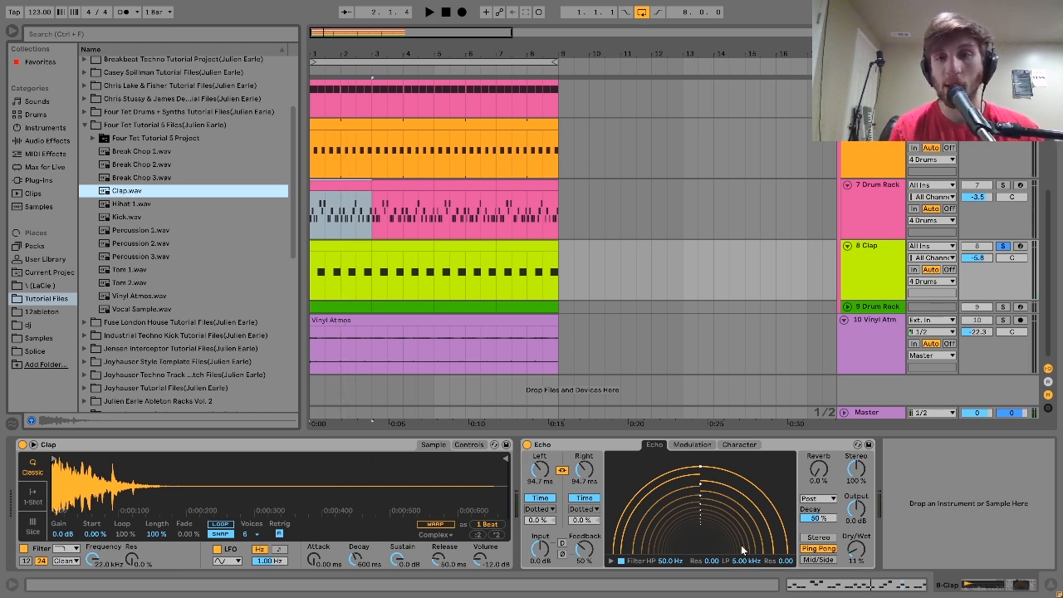
# Play the clap in the full mix by turning its solo off, and solo it again before stopping playback
pyautogui.press('space')
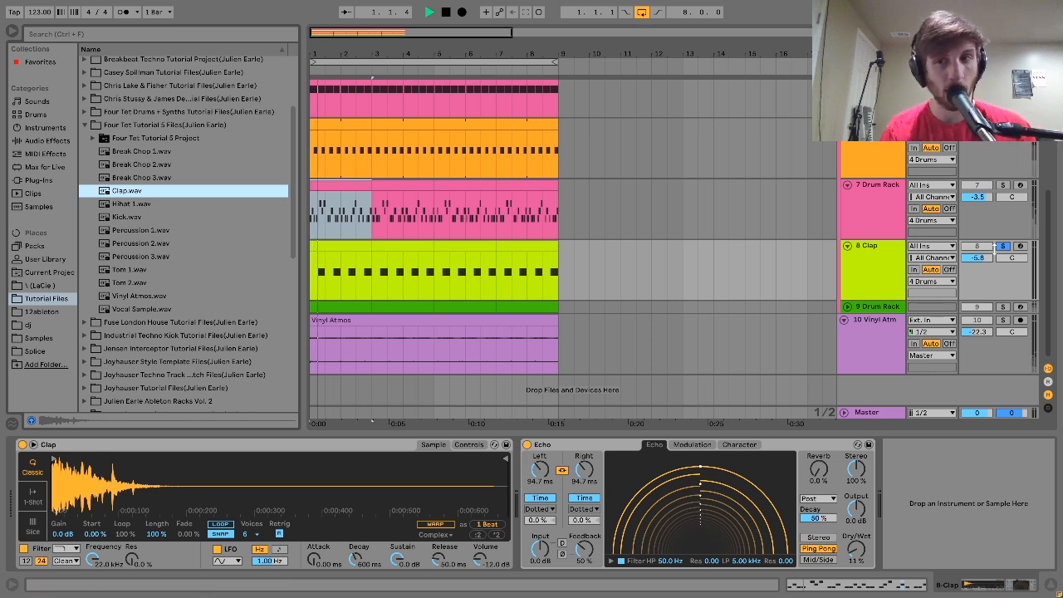
pyautogui.click(1004, 246)
pyautogui.click(894, 257)
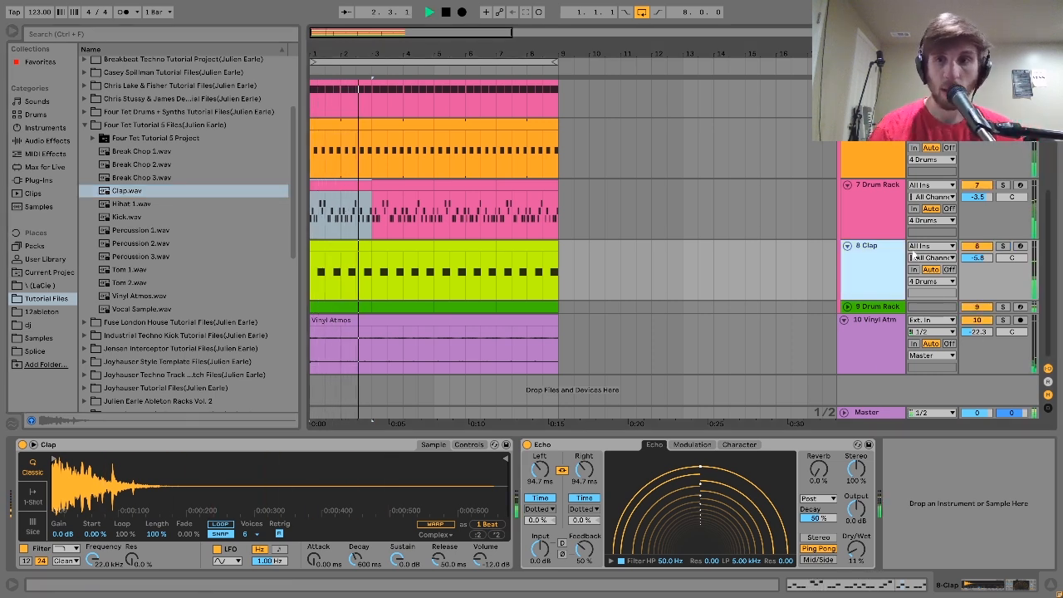
pyautogui.click(1004, 246)
pyautogui.press('space')
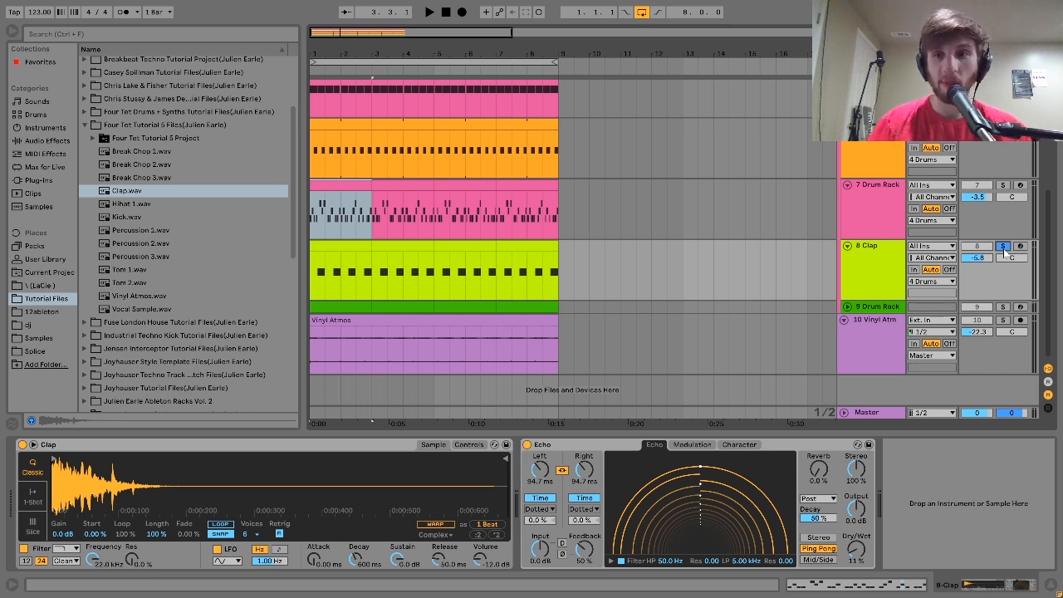
# Solo and unfold the 9 Drum Rack track instead of the clap, and audition its tom and percussion pattern
pyautogui.click(1002, 307)
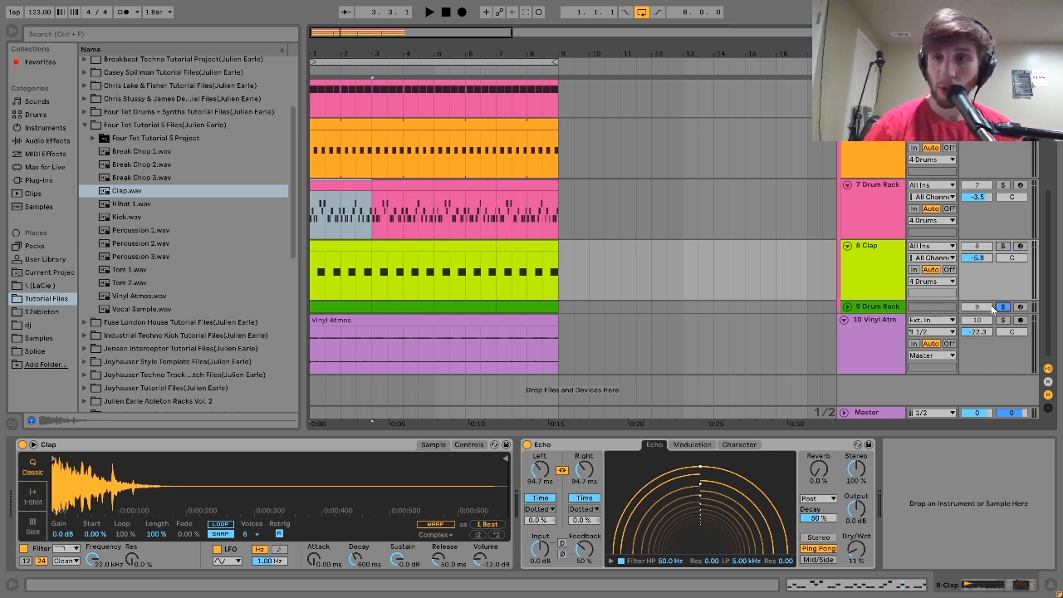
pyautogui.click(875, 309)
pyautogui.press('u')
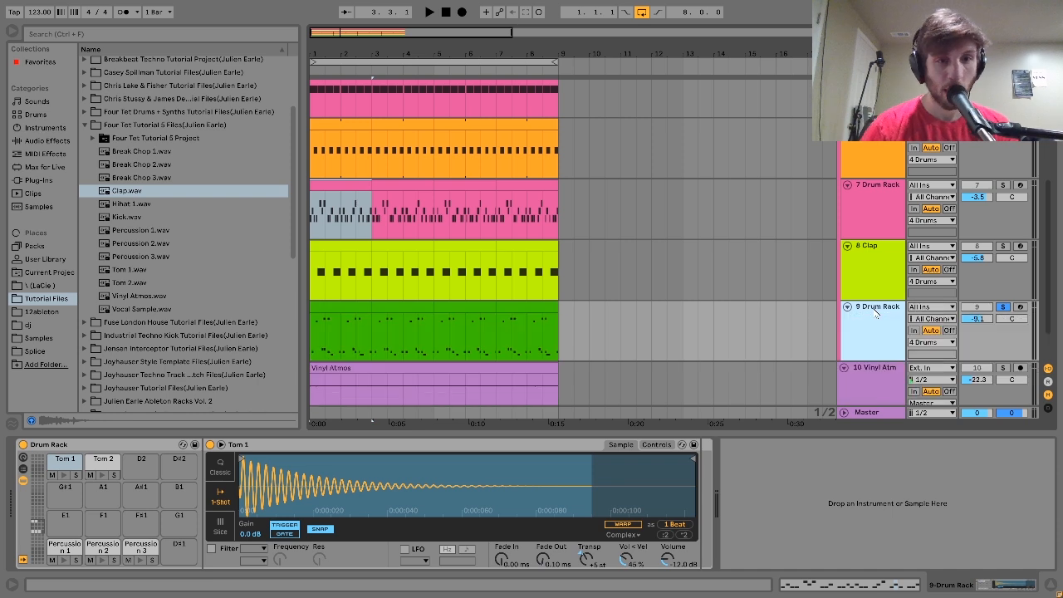
pyautogui.press('space')
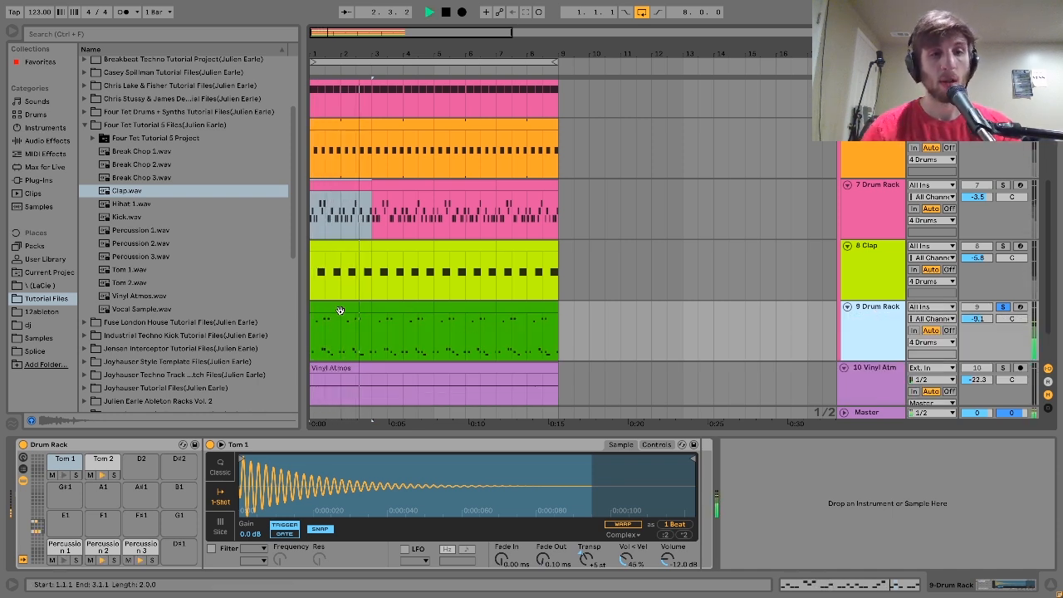
pyautogui.press('space')
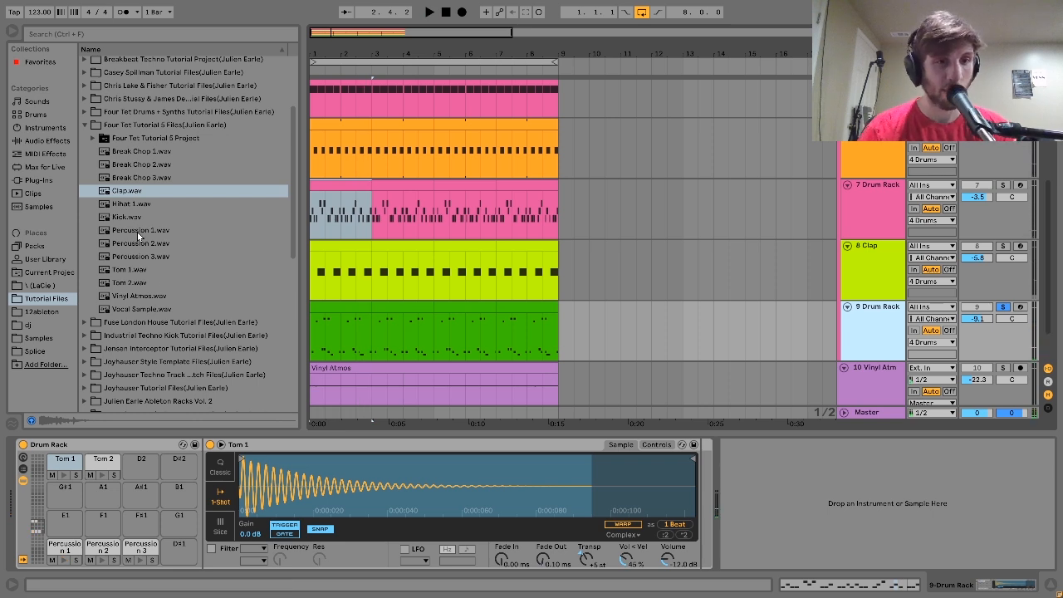
# Preview the Percussion 1, 2 and 3 samples and the Tom 1 and Tom 2 samples in the tutorial files
pyautogui.click(138, 233)
pyautogui.press('Down')
pyautogui.press('Down')
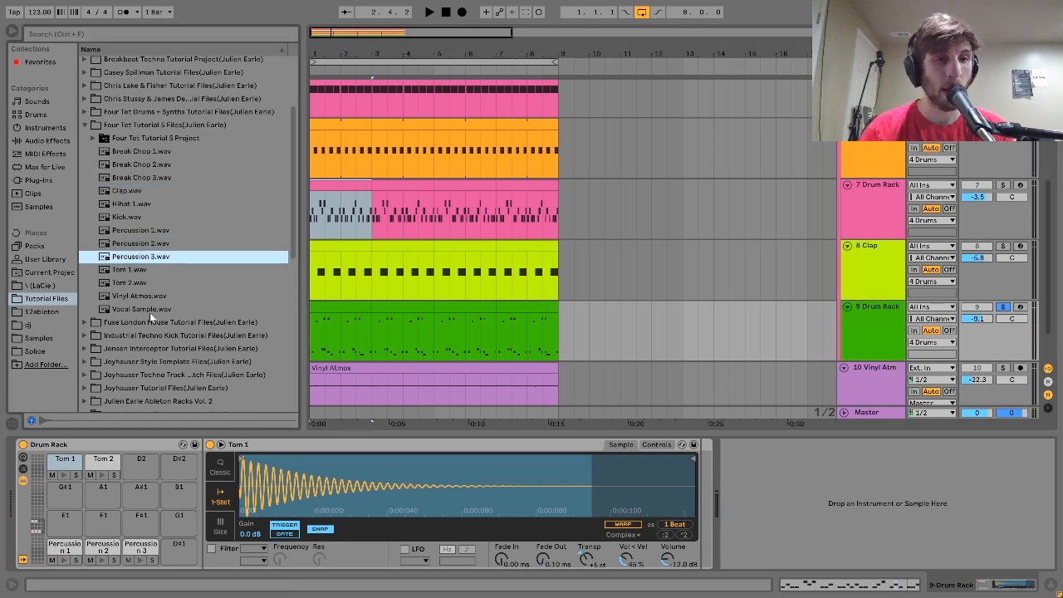
pyautogui.click(124, 269)
pyautogui.press('Down')
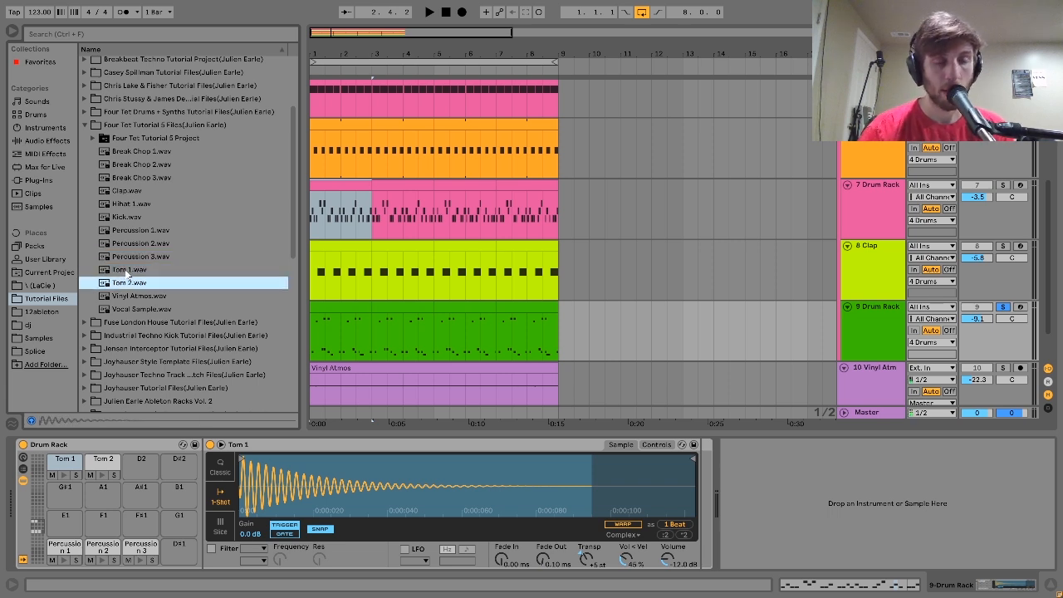
pyautogui.click(128, 271)
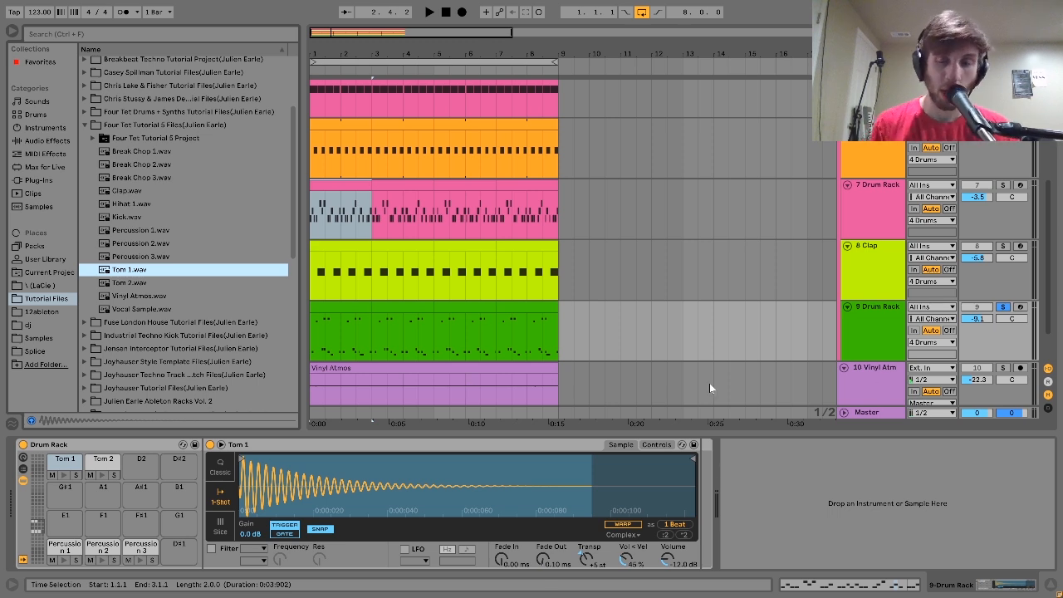
# Turn off the 9 Drum Rack solo and compare the full mix with that track deactivated and reactivated
pyautogui.click(1002, 308)
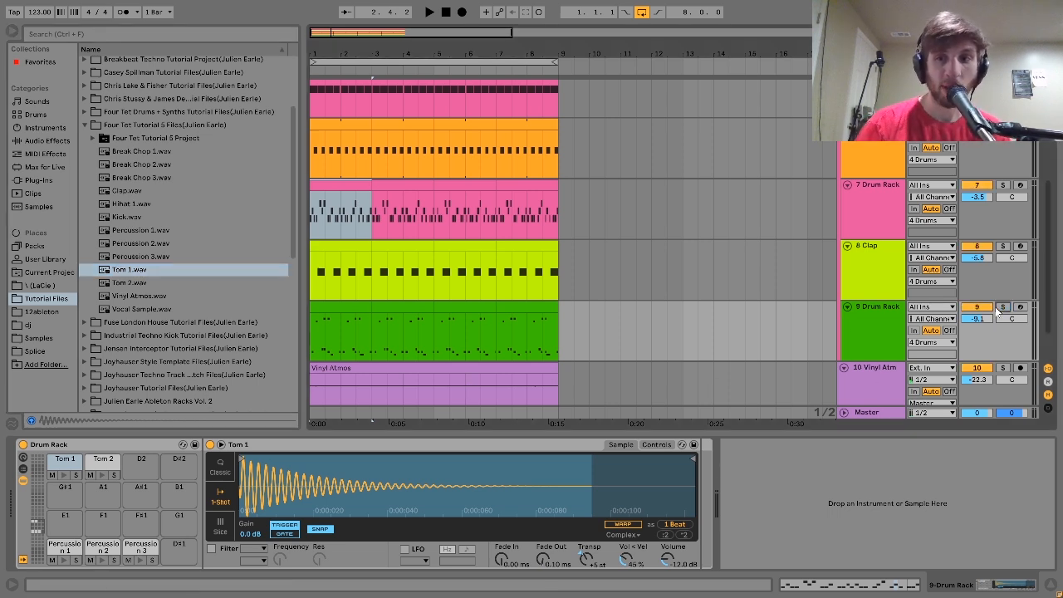
pyautogui.click(987, 309)
pyautogui.press('space')
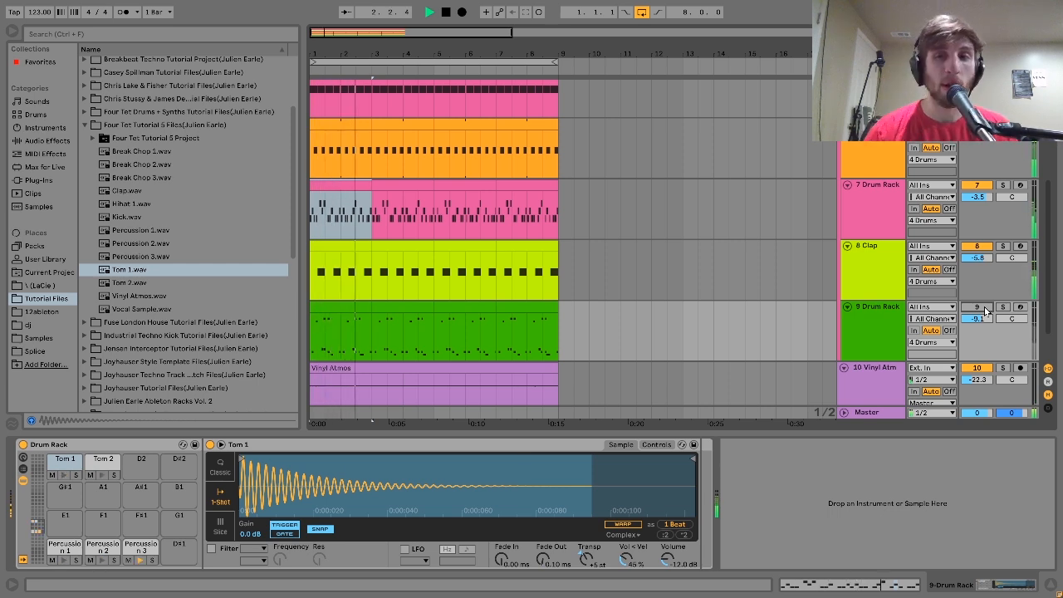
pyautogui.press('space')
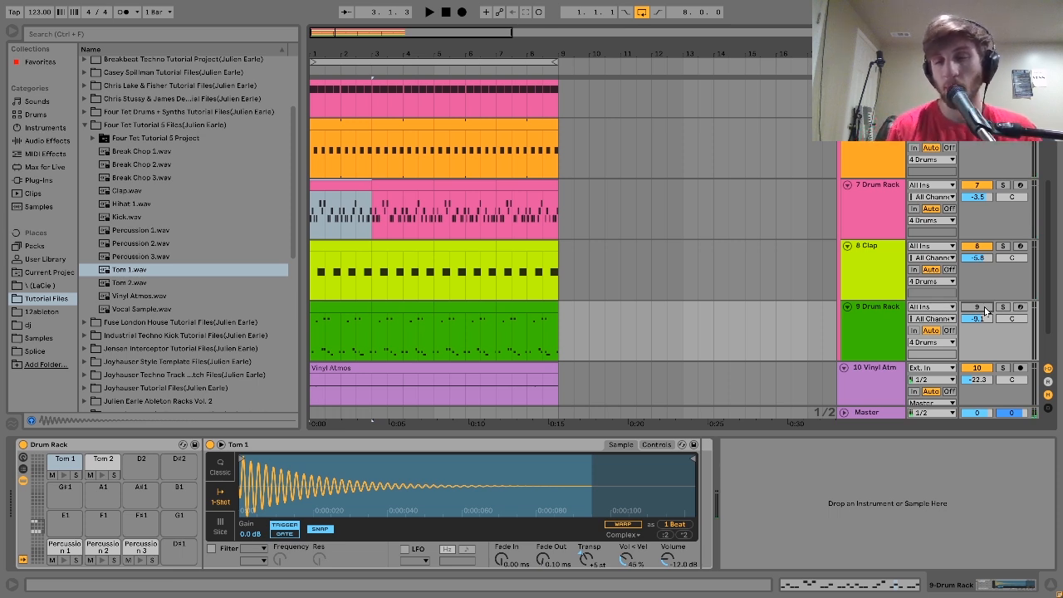
pyautogui.click(980, 308)
pyautogui.press('space')
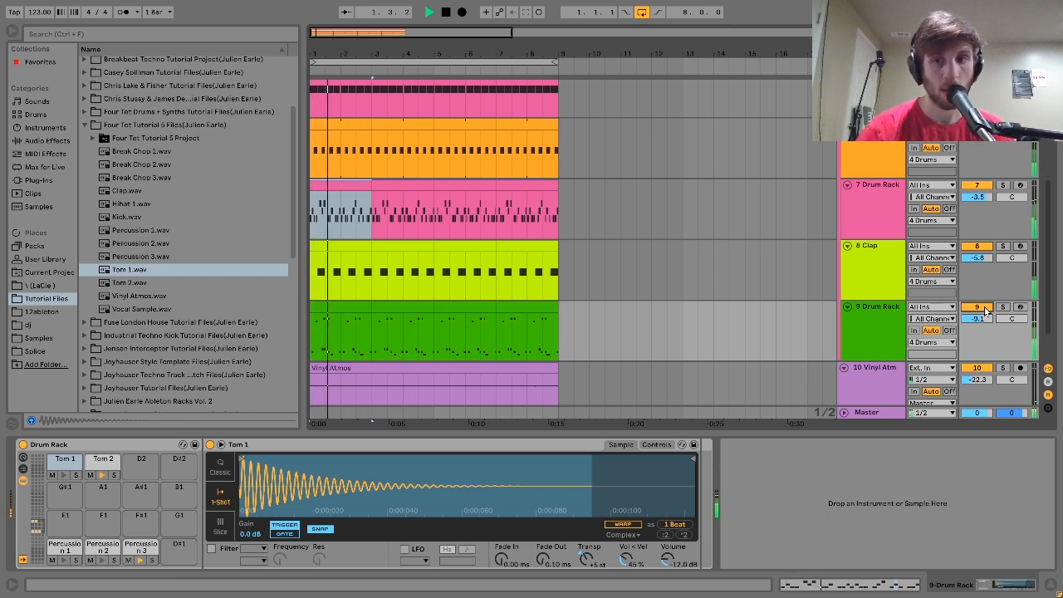
pyautogui.click(883, 326)
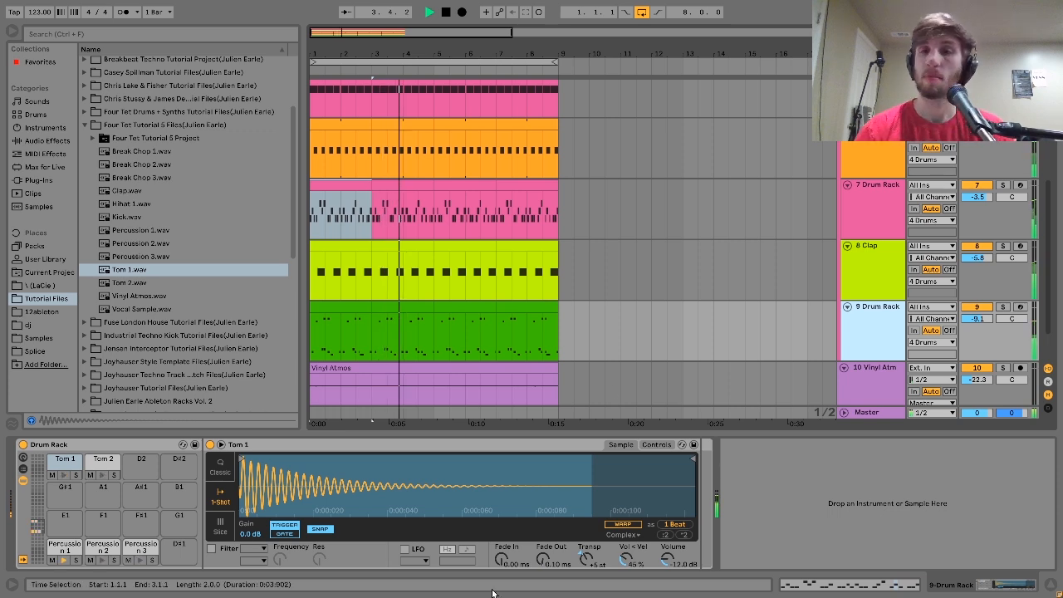
pyautogui.press('space')
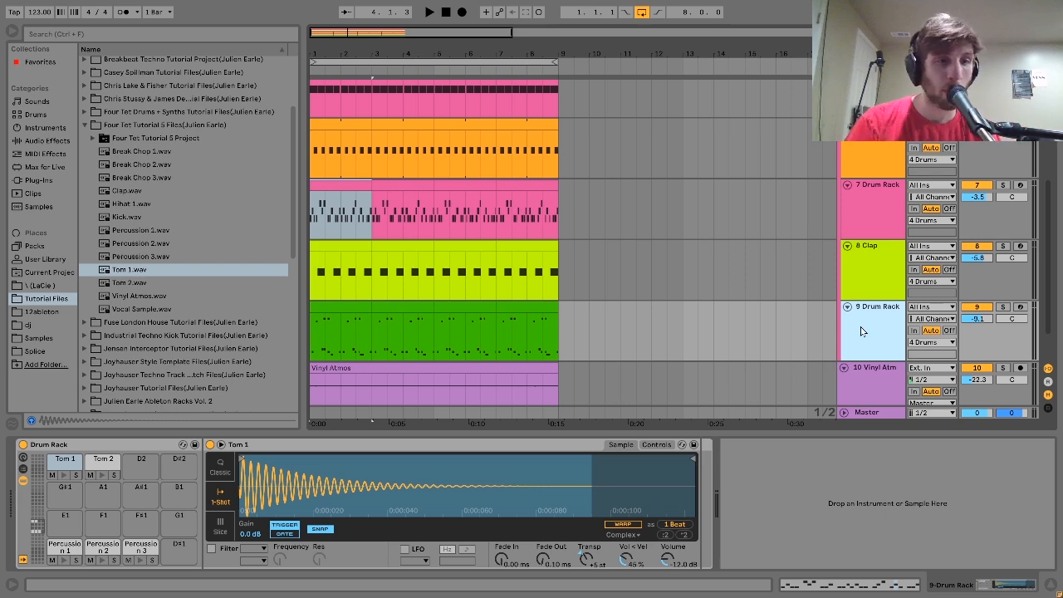
# Open the first MIDI clip on the 9 Drum Rack track to review its notes
pyautogui.scroll(5, 835, 314)
pyautogui.scroll(-4, 835, 314)
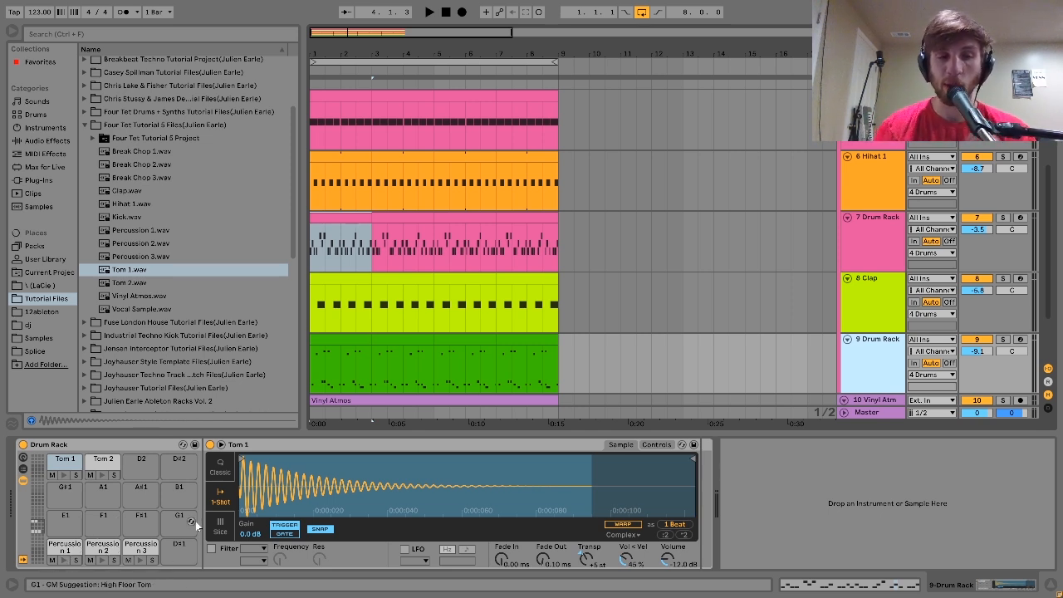
pyautogui.doubleClick(361, 339)
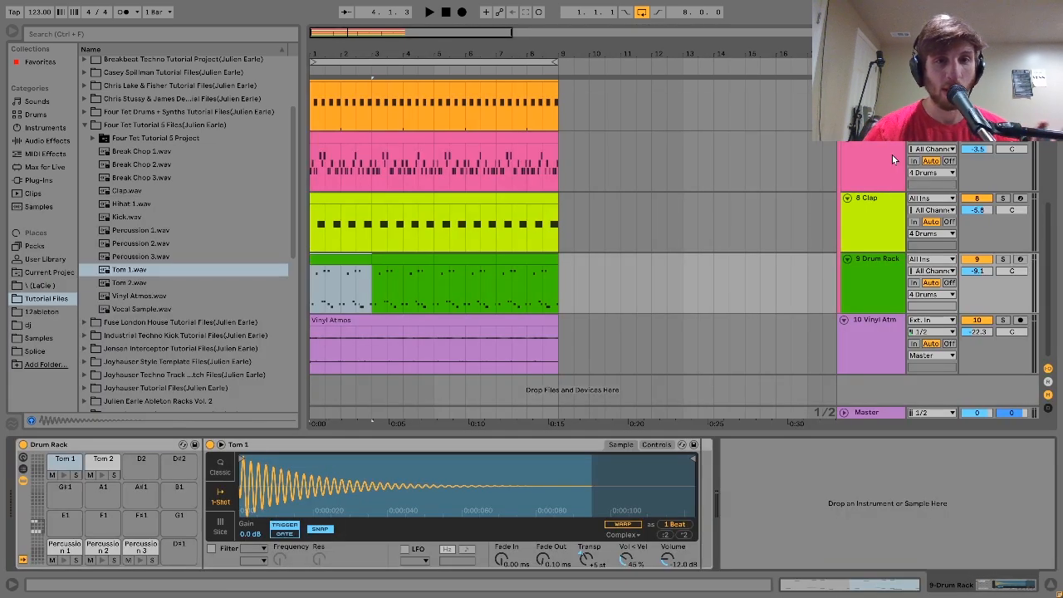
# Show the effects on the 4 Drums group, solo the group and audition it with Drum Buss and EQ Eight active
pyautogui.scroll(5, 893, 154)
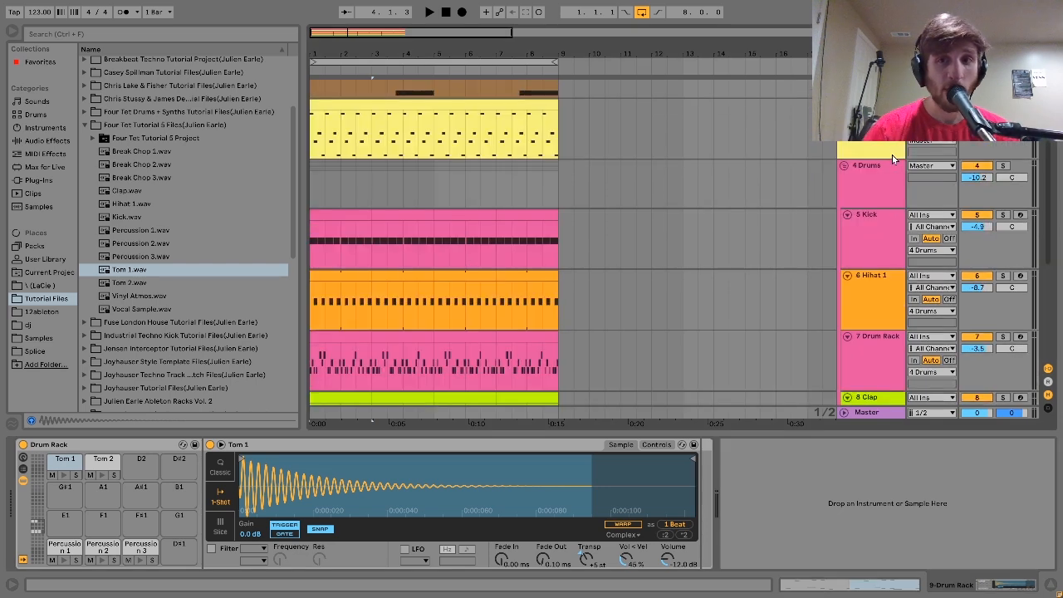
pyautogui.click(887, 189)
pyautogui.click(1003, 166)
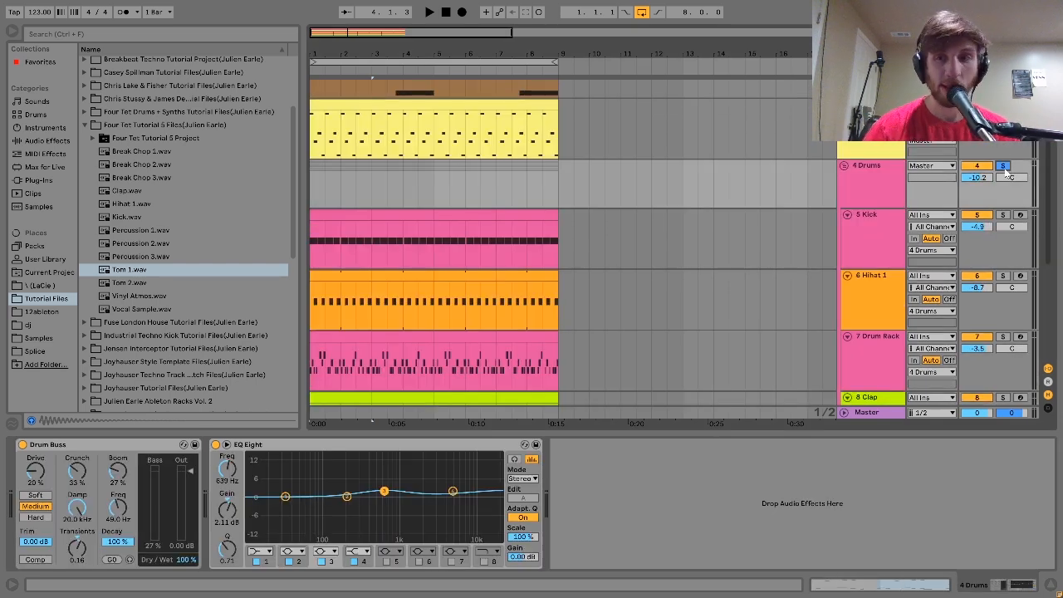
pyautogui.press('space')
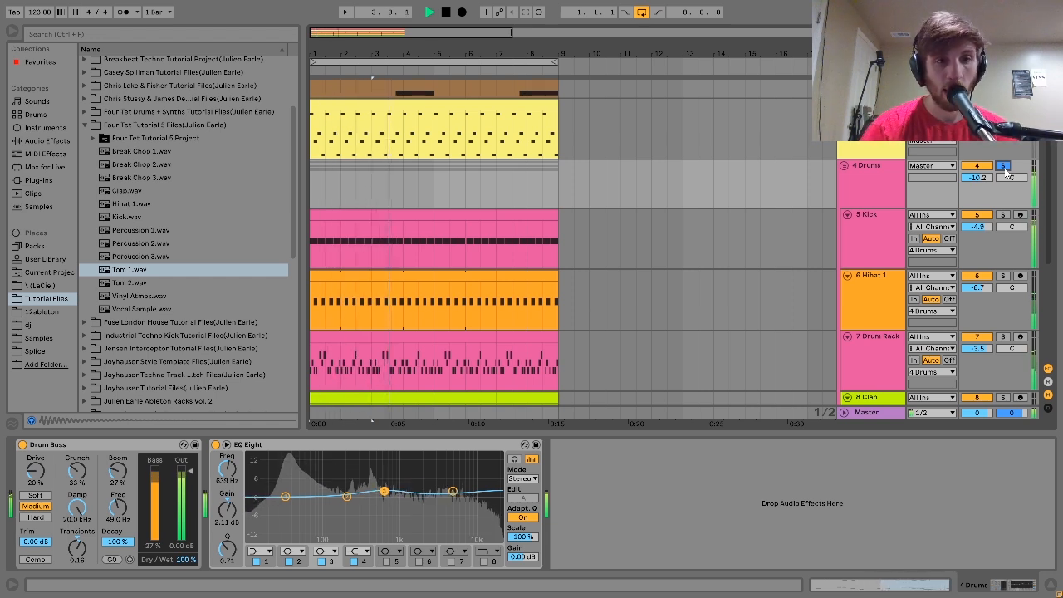
pyautogui.press('space')
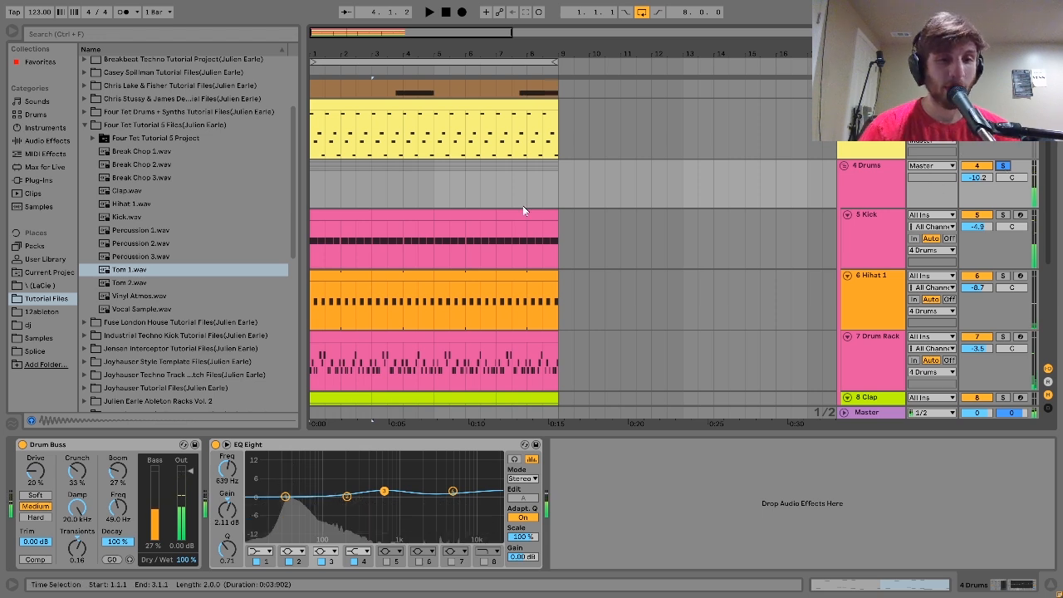
# Play the soloed drums group with EQ Eight and Drum Buss bypassed, and switch both effects back on to compare
pyautogui.click(215, 444)
pyautogui.click(23, 445)
pyautogui.press('space')
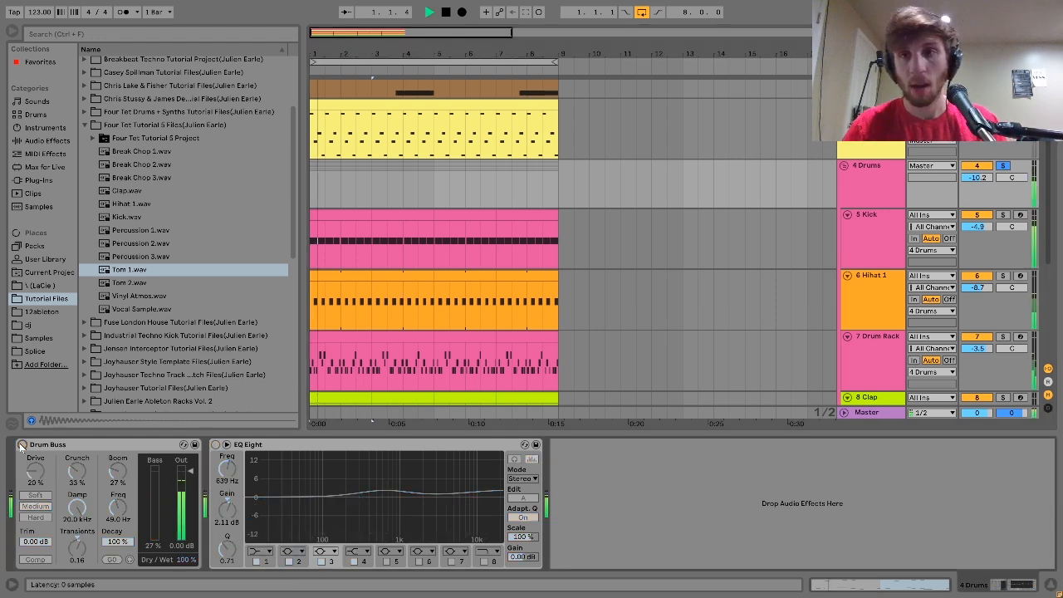
pyautogui.click(22, 445)
pyautogui.press('space')
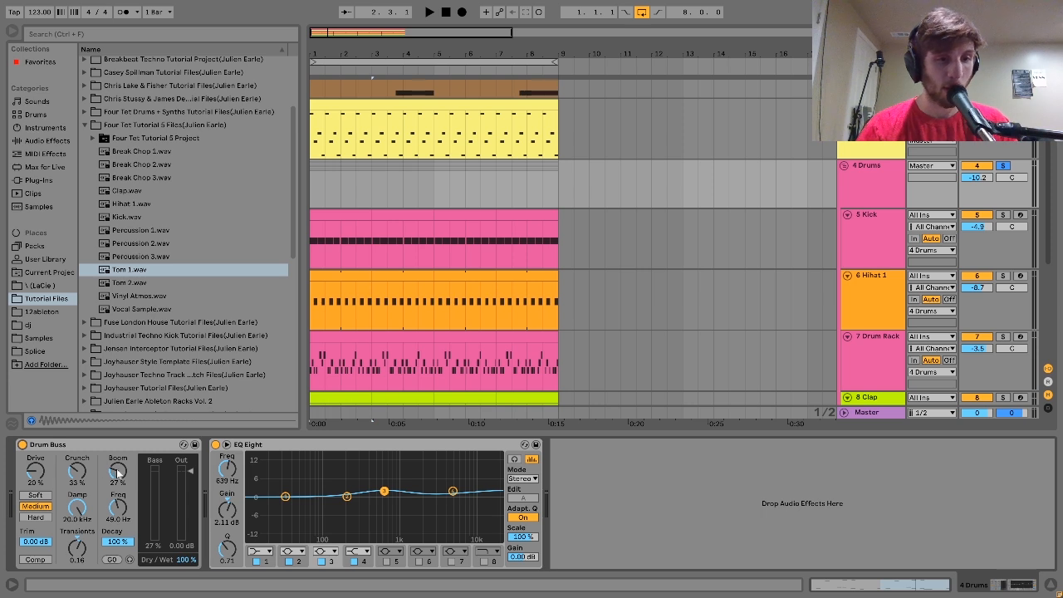
# Replay the soloed drums group to examine the Drum Buss Boom amount and the EQ Eight curve
pyautogui.press('space')
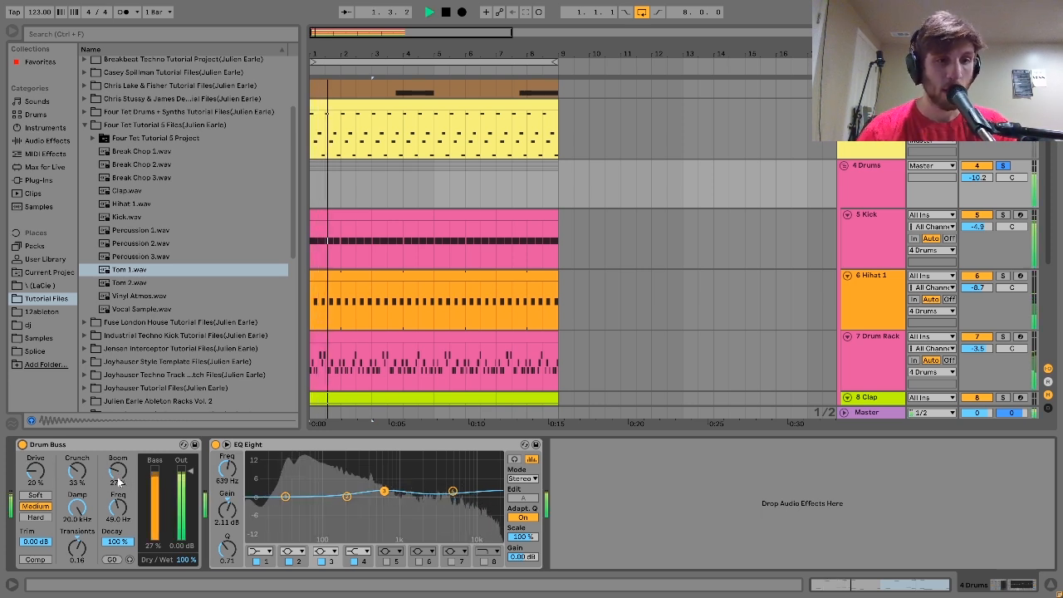
pyautogui.moveTo(118, 476); pyautogui.dragTo(118, 454)
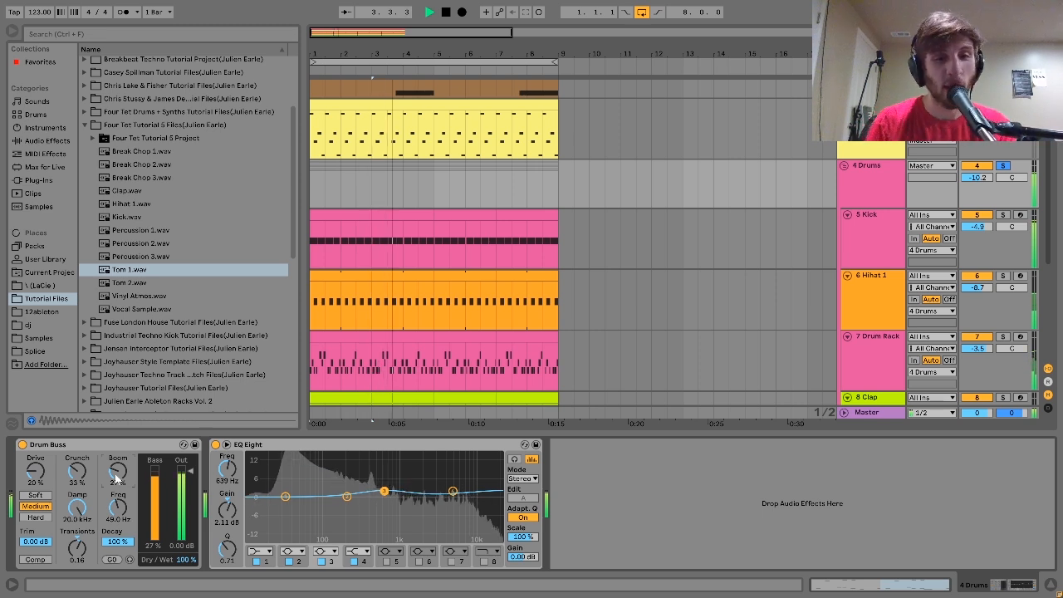
pyautogui.press('space')
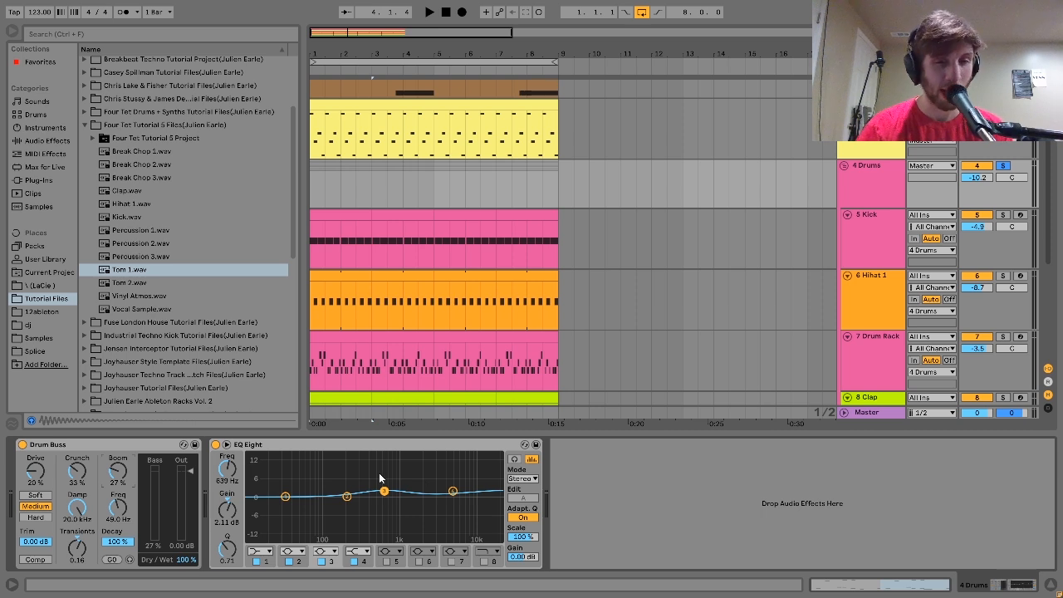
pyautogui.press('space')
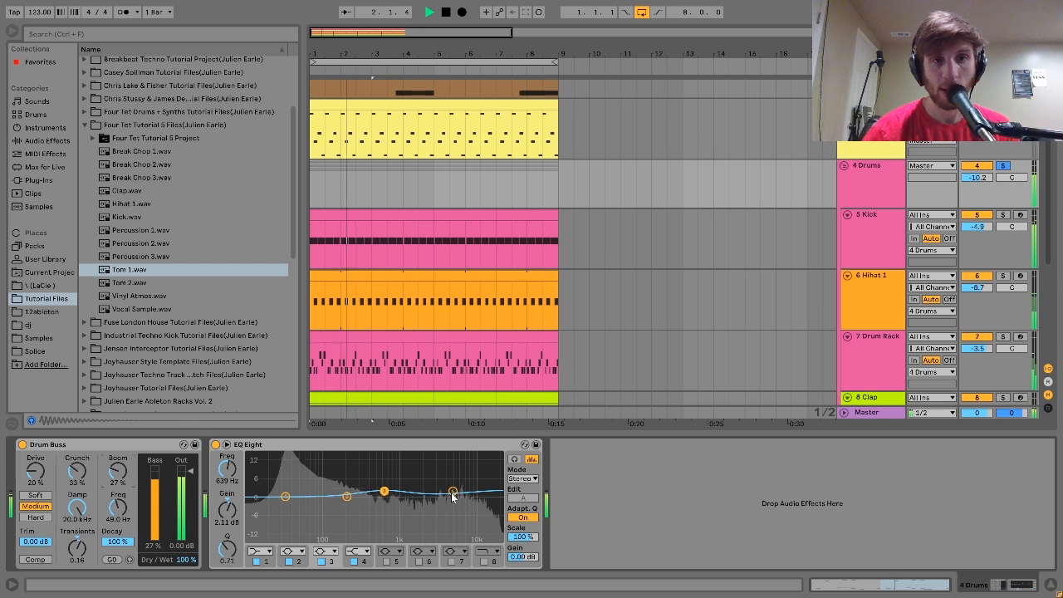
pyautogui.scroll(-2, 526, 219)
pyautogui.press('space')
# Solo the 10 Vinyl Atmos track instead of the drums group and audition it through Saturator and Auto Filter
pyautogui.scroll(-2, 526, 218)
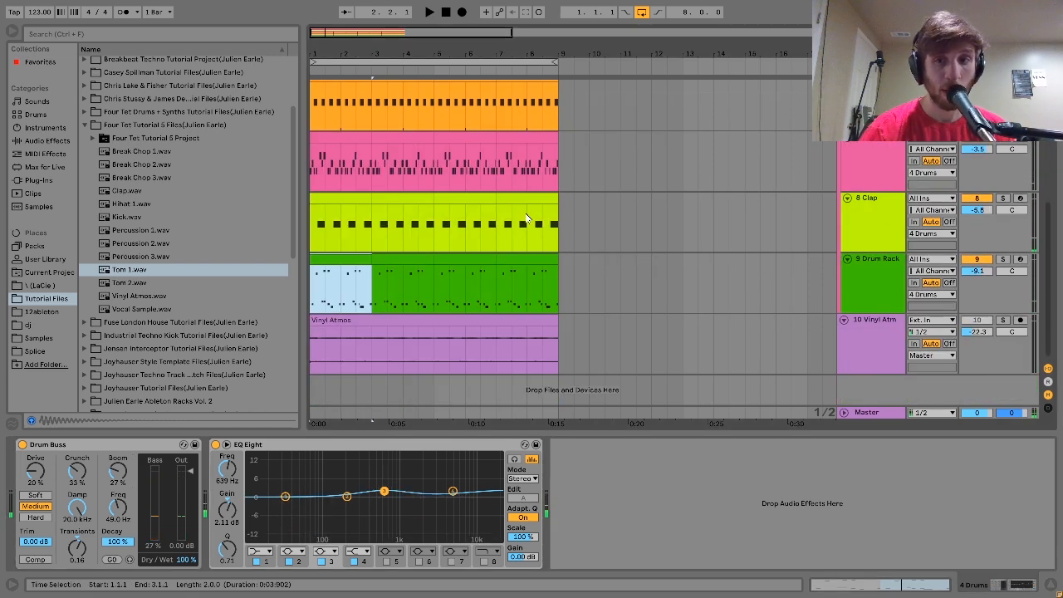
pyautogui.click(882, 332)
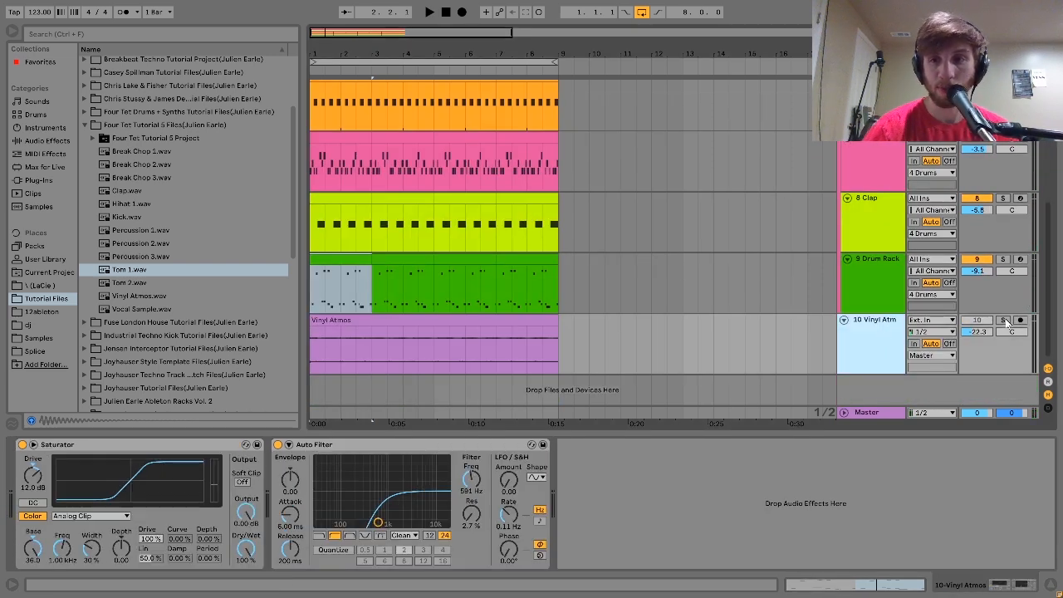
pyautogui.click(1005, 322)
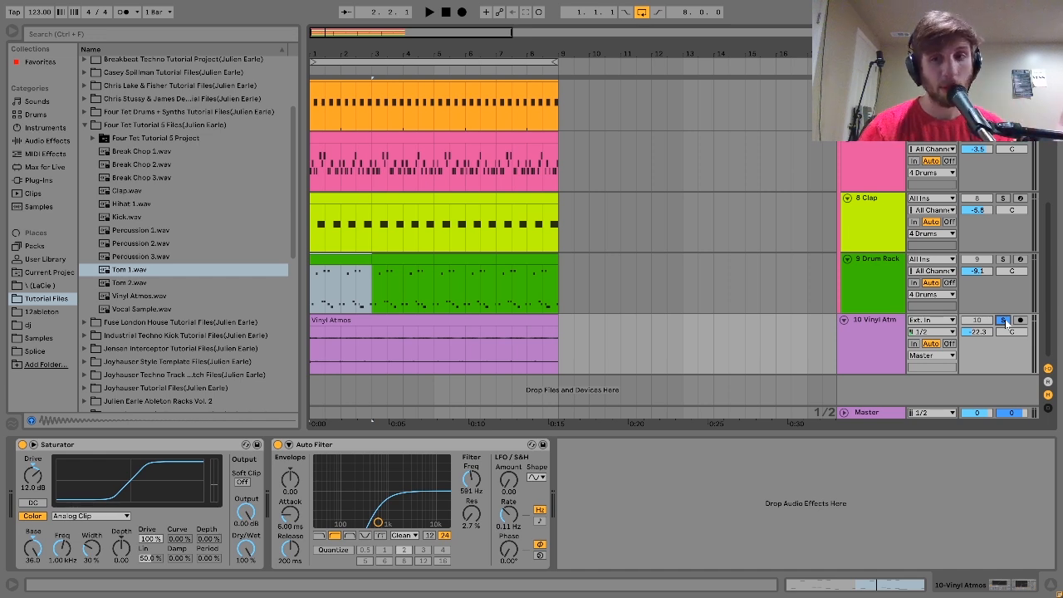
pyautogui.press('space')
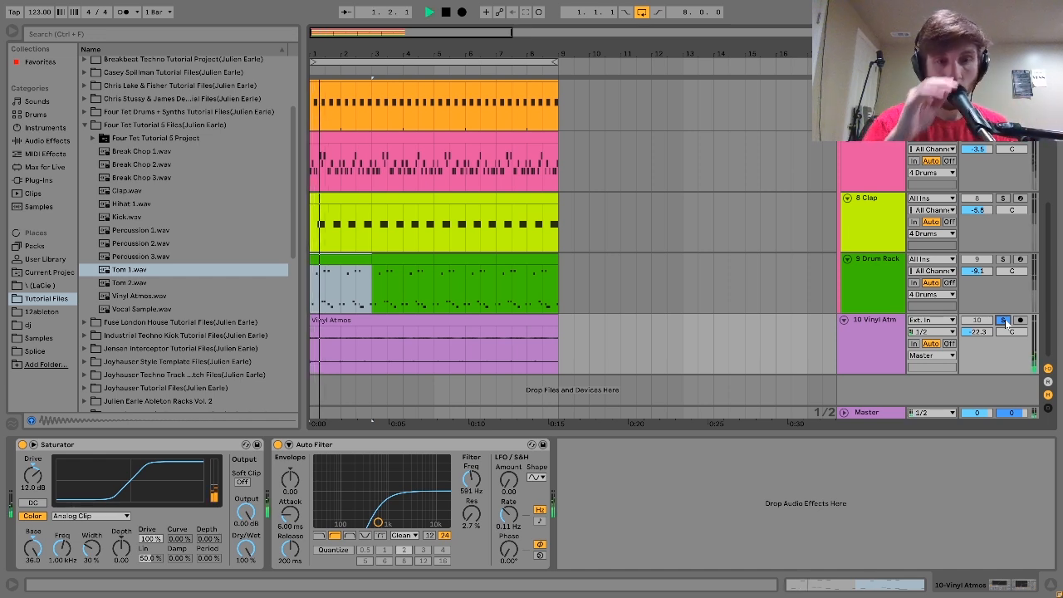
pyautogui.press('space')
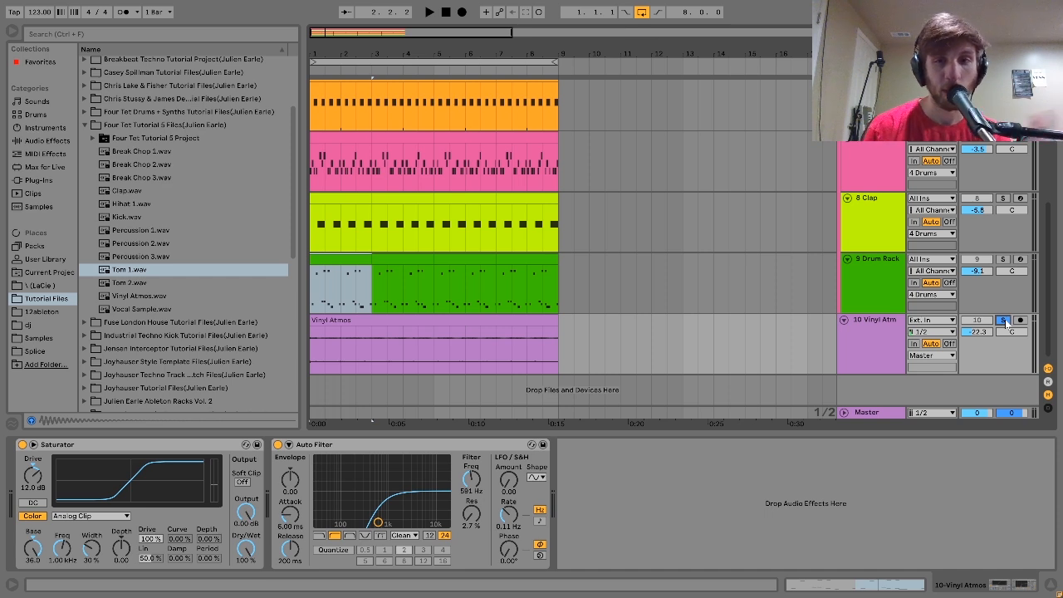
# Turn off the Vinyl Atmos solo and play the track within the full mix
pyautogui.click(1004, 321)
pyautogui.press('space')
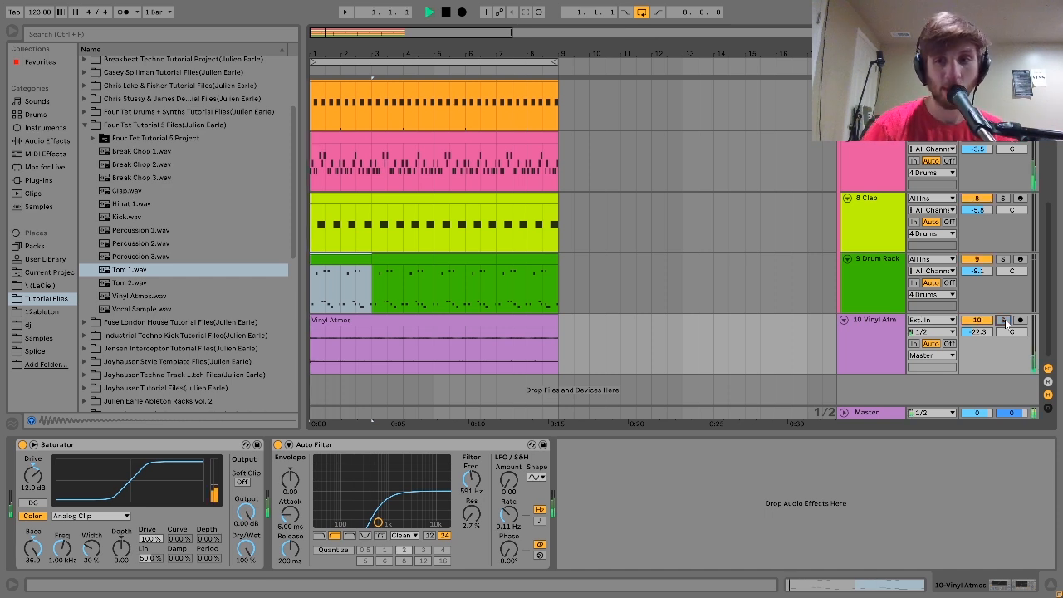
pyautogui.click(859, 336)
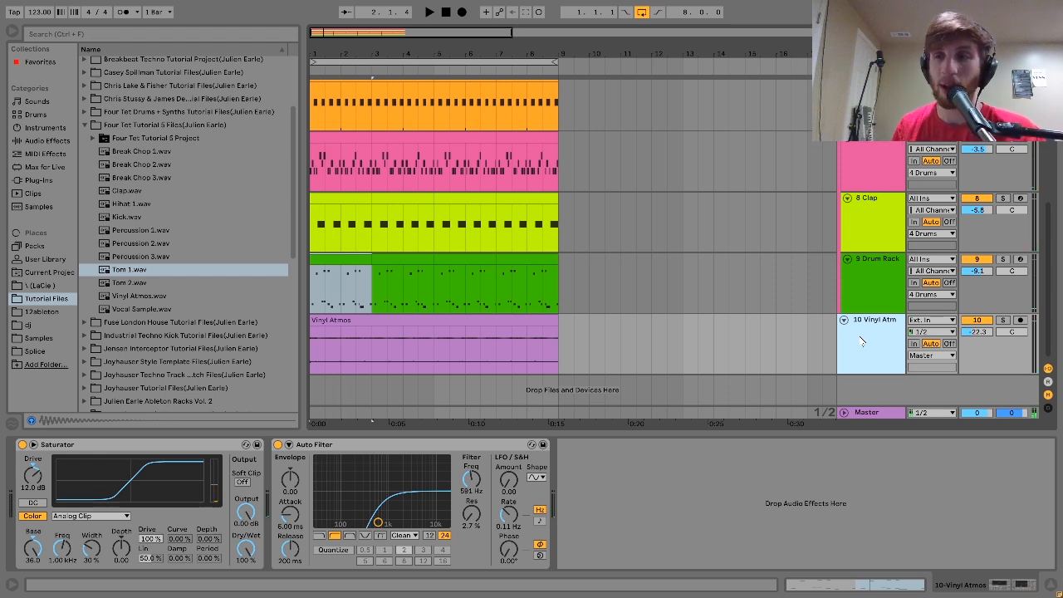
pyautogui.press('space')
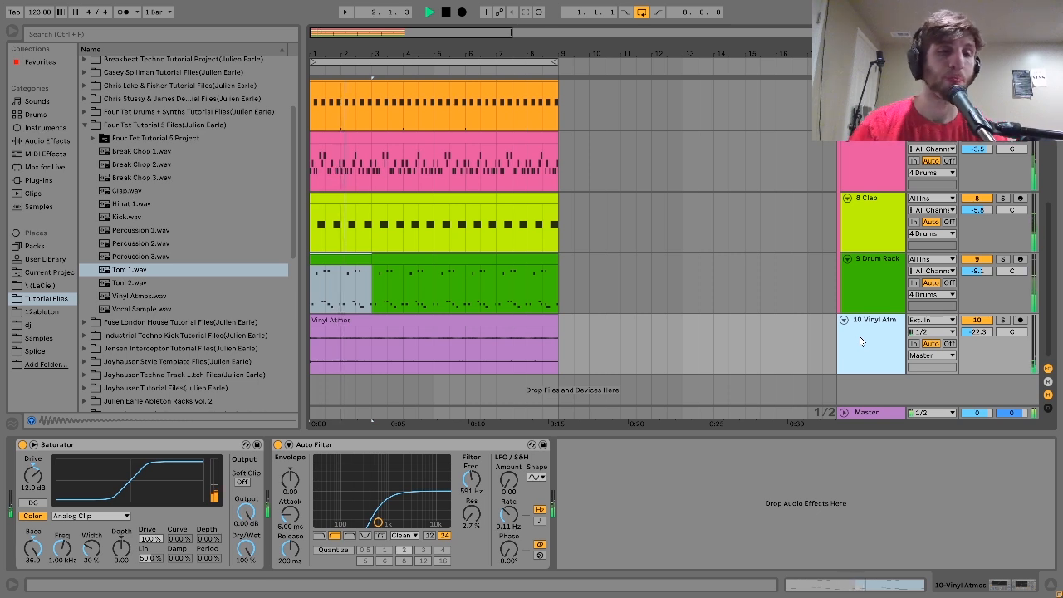
# Compare the full mix with the 10 Vinyl Atmos track deactivated and reactivated, and stop playback
pyautogui.click(981, 322)
pyautogui.press('space')
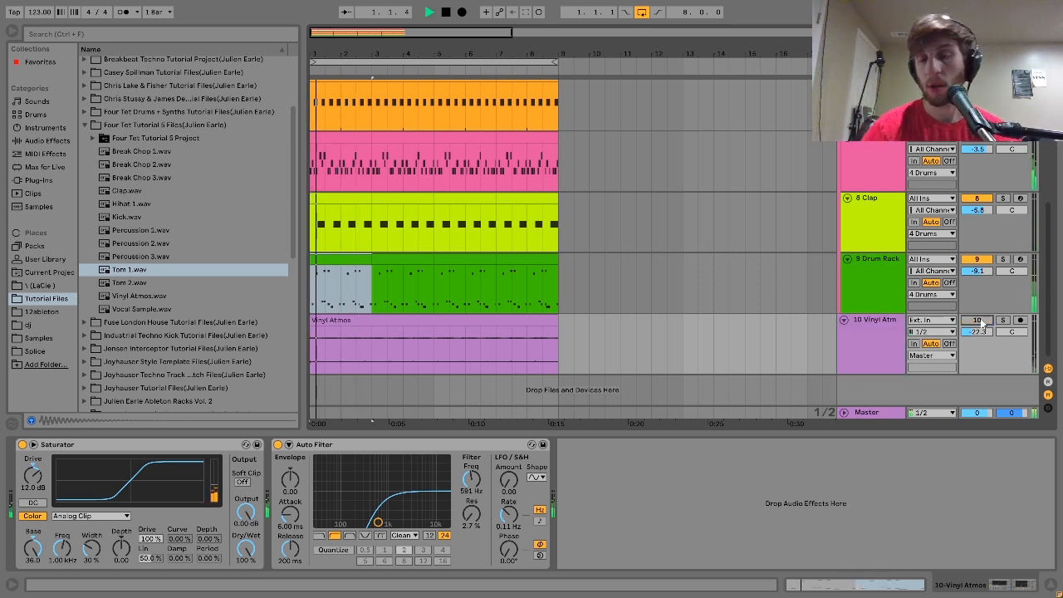
pyautogui.press('space')
pyautogui.click(981, 322)
pyautogui.press('space')
pyautogui.press('space')
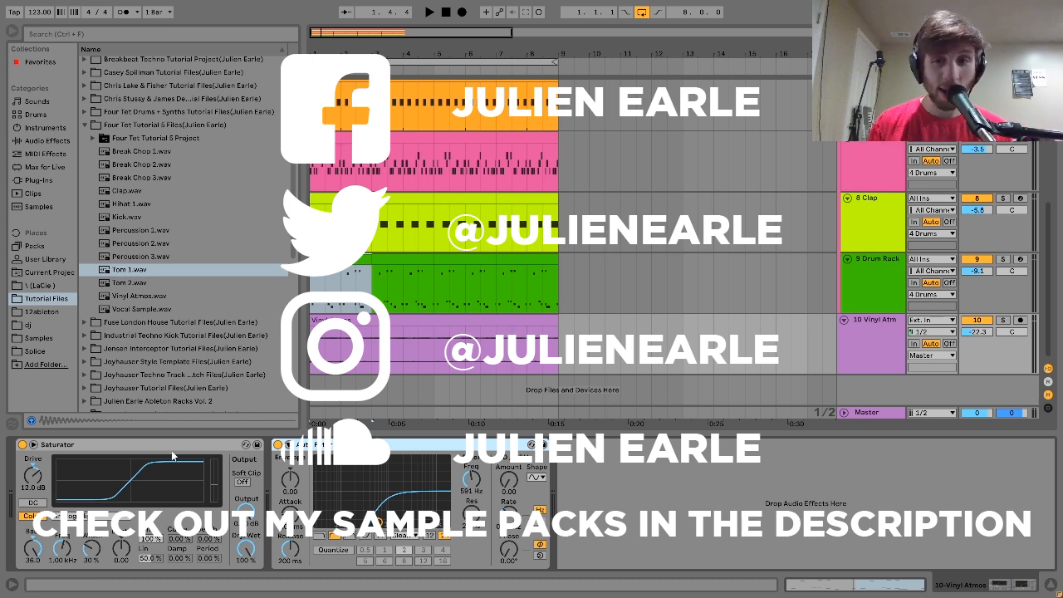
pyautogui.scroll(5, 466, 331)
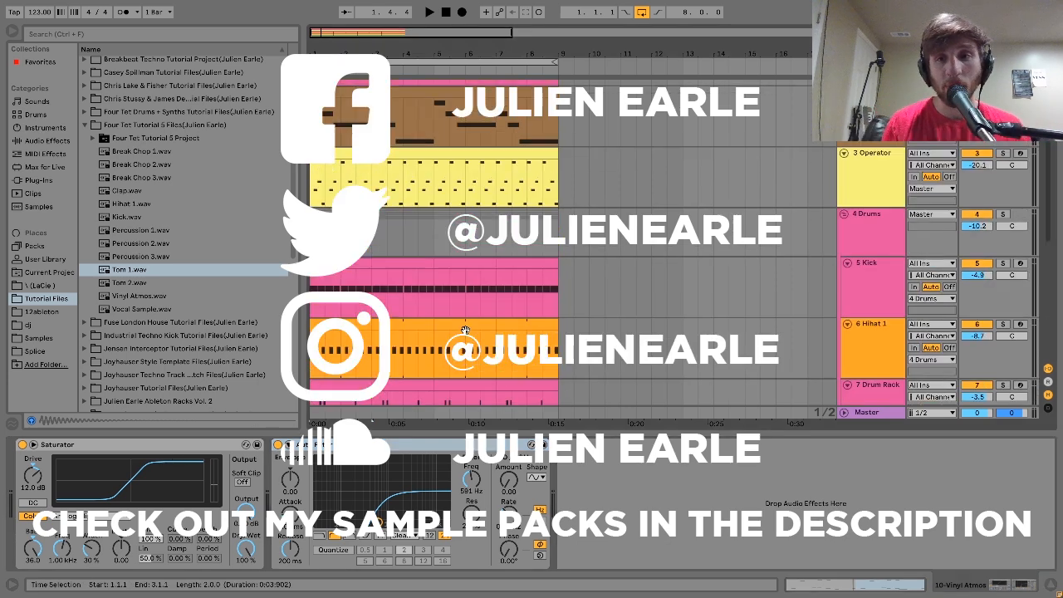